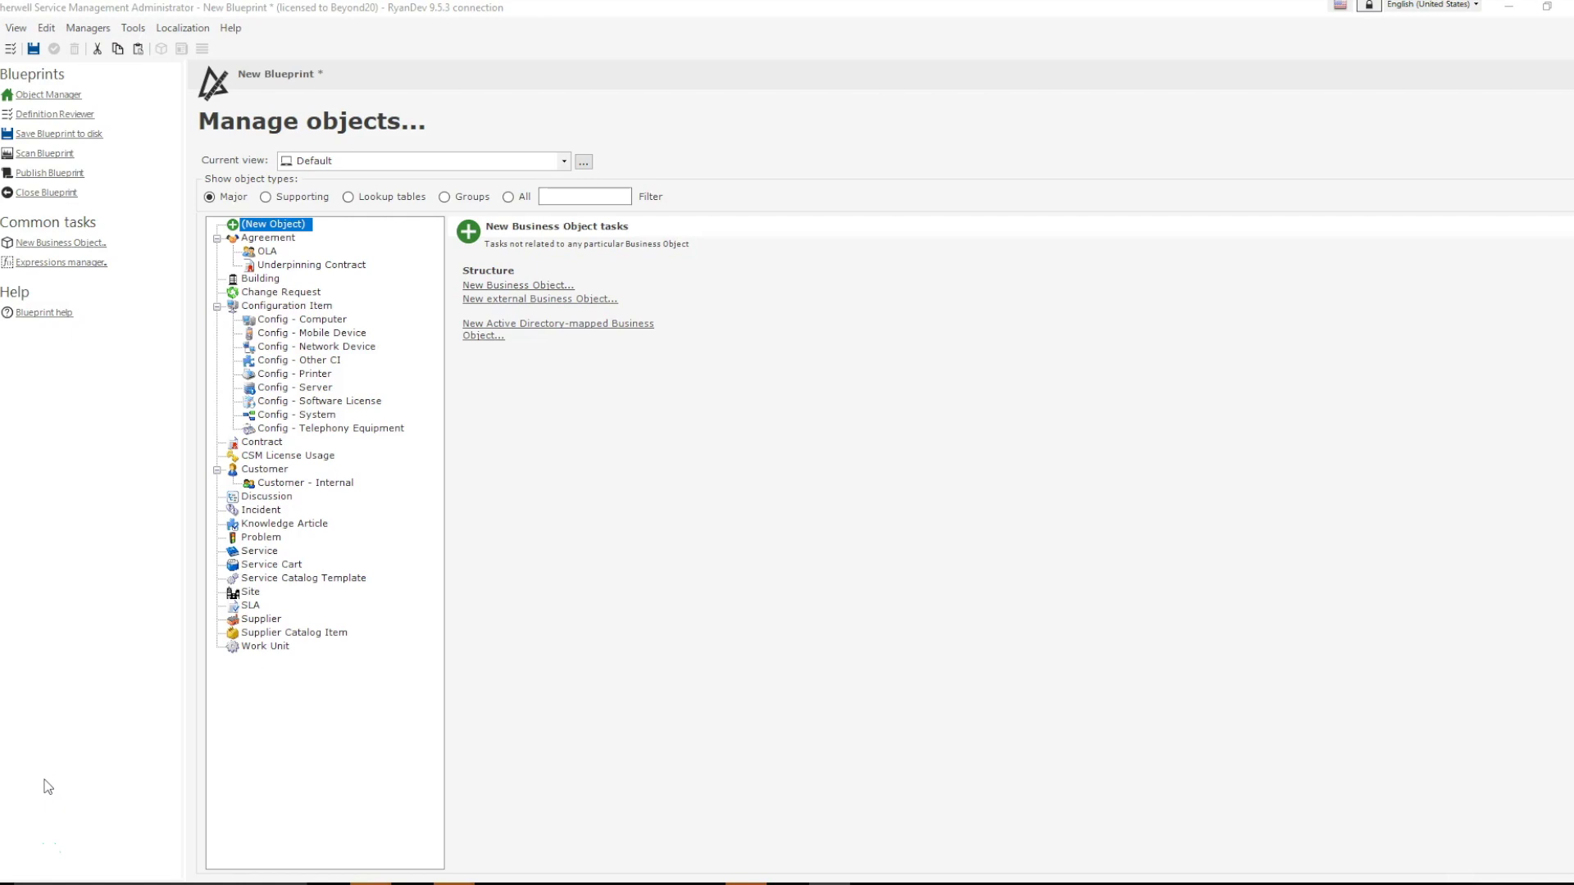
Edit the Maintenance Window entry in the Business Hours Manager and save the changed definition
click(54, 786)
click(94, 30)
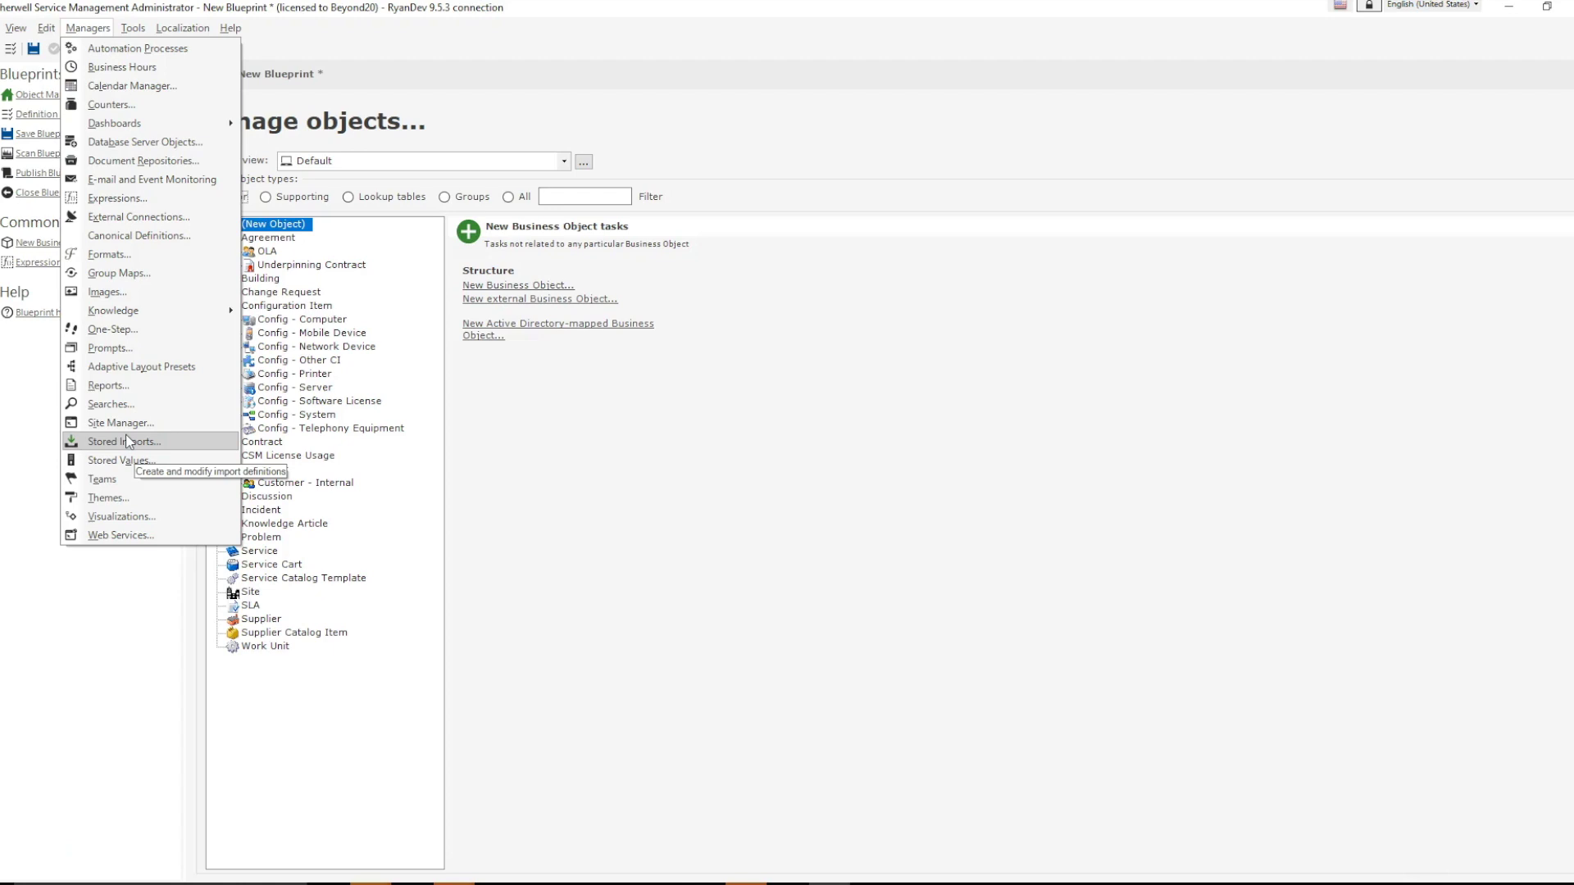
click(119, 67)
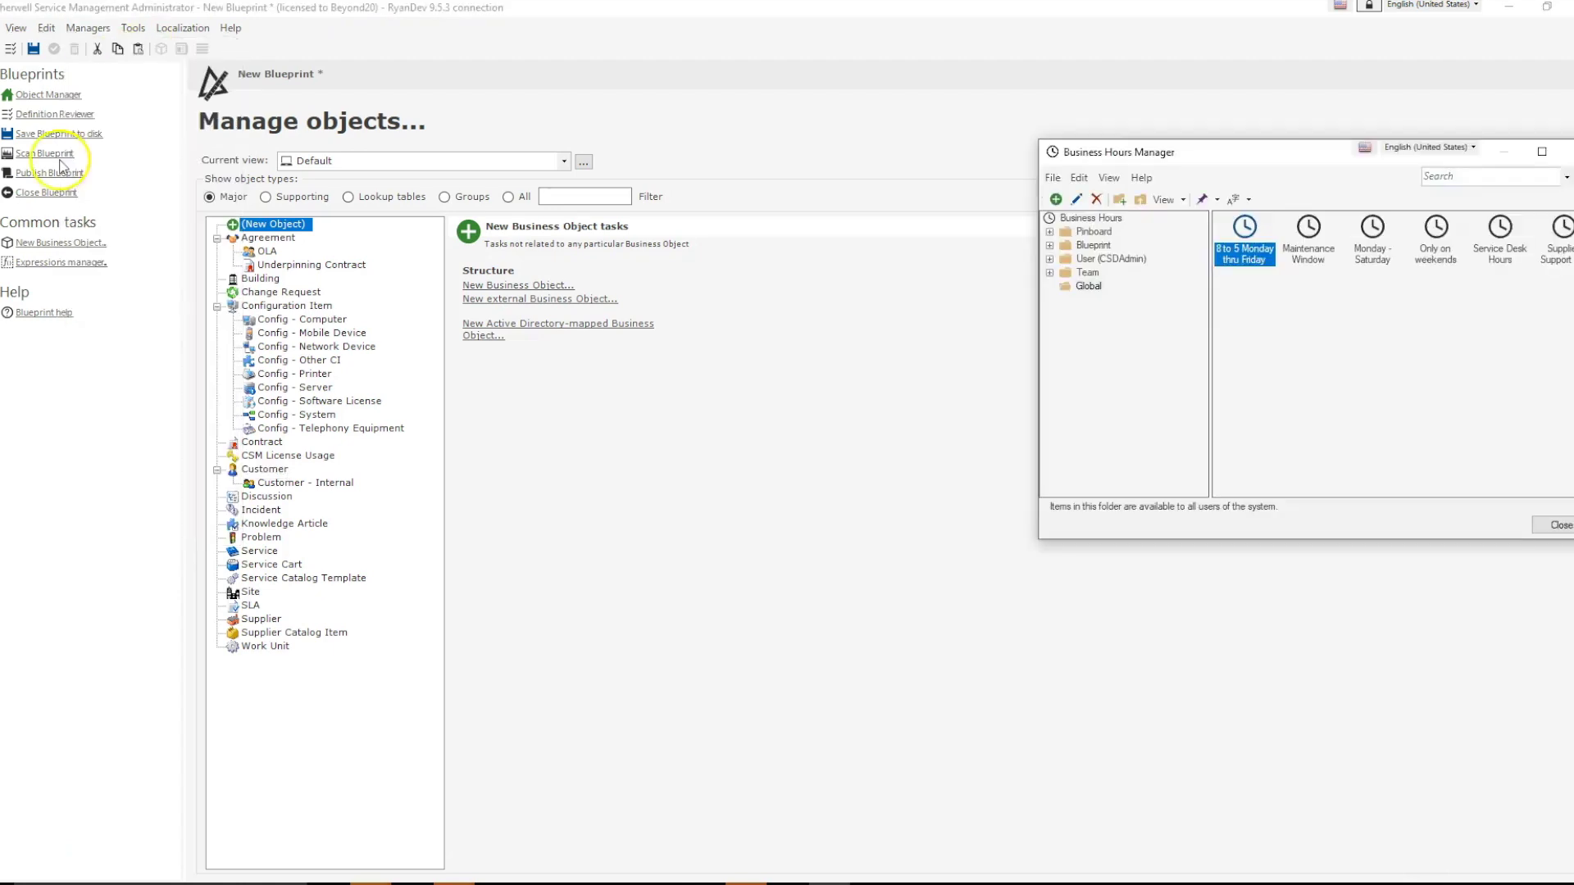
drag(1176, 154, 900, 103)
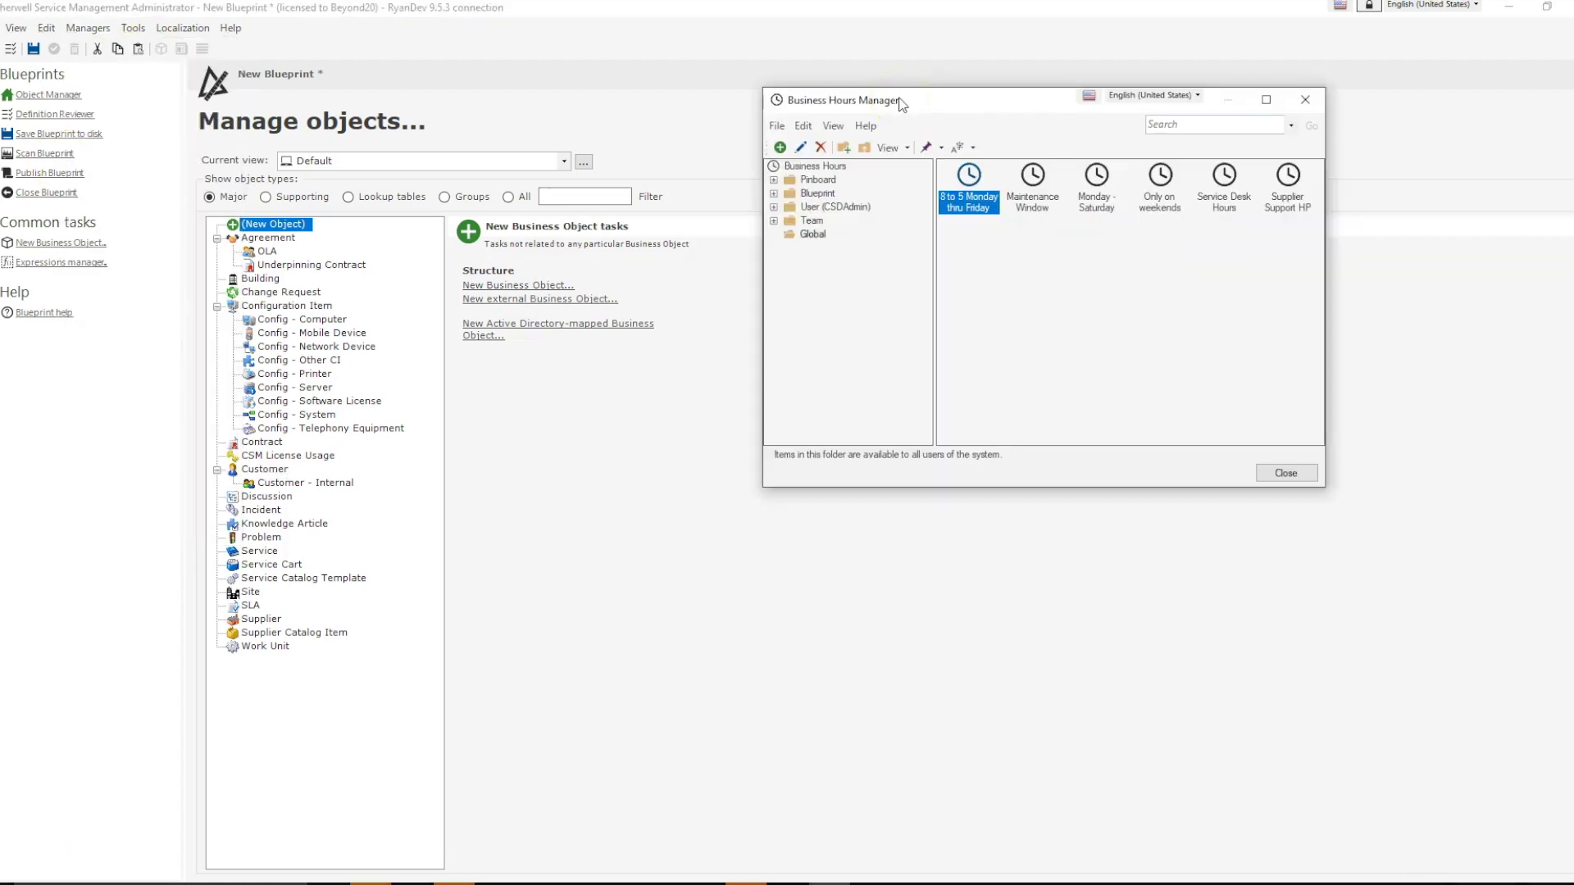
right_click(1040, 186)
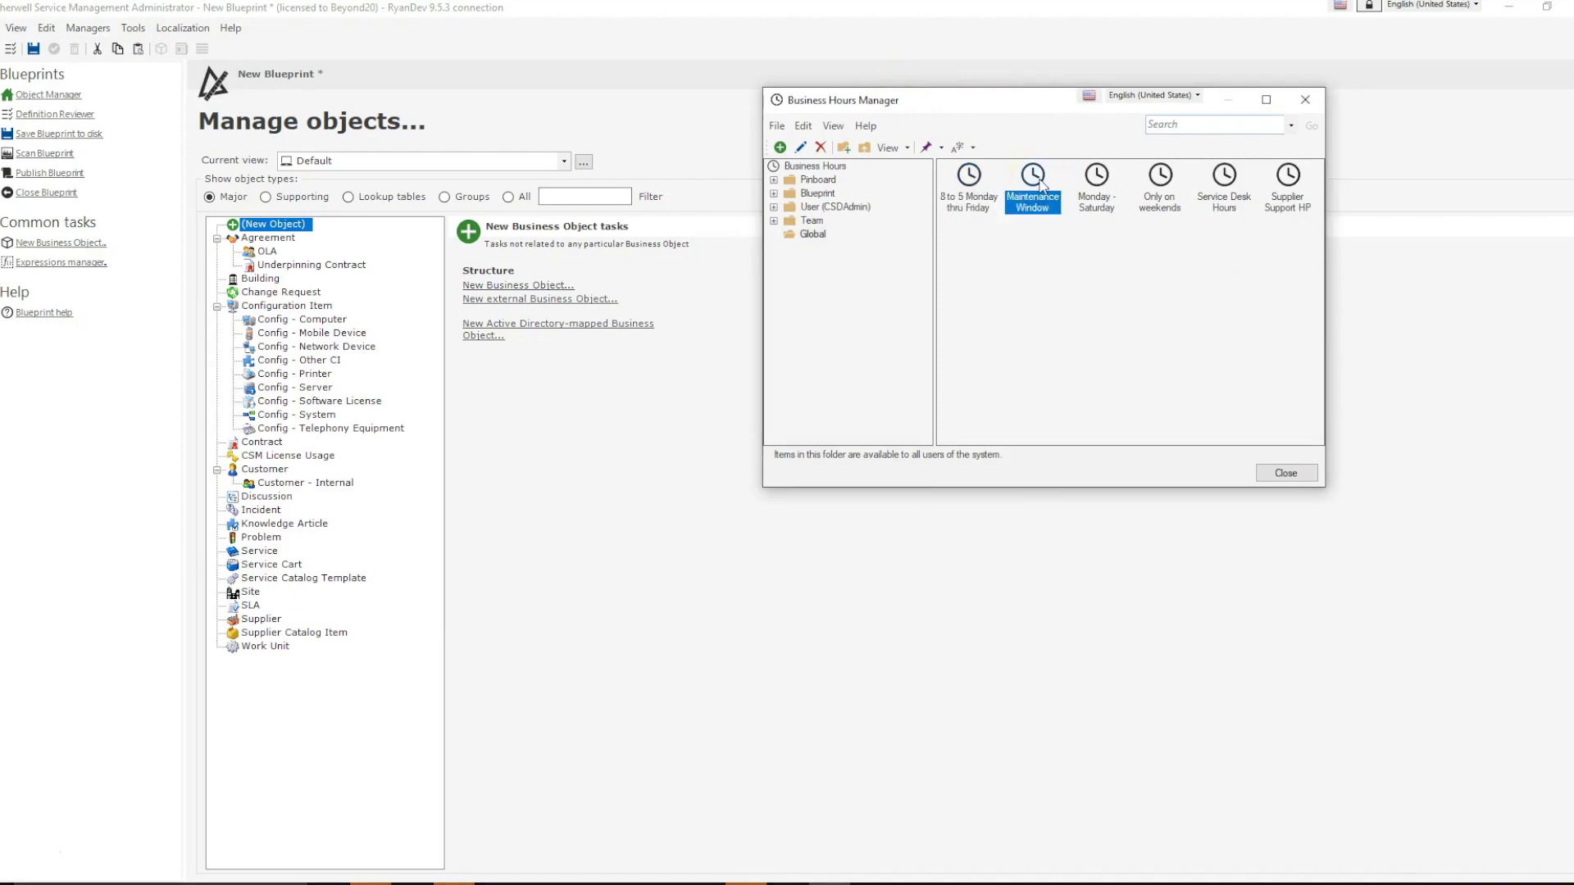
click(1070, 209)
click(1341, 230)
click(1542, 587)
Create a global business hours definition named New Hours and close the Business Hours Manager
click(776, 145)
text(New Hours)
click(1533, 596)
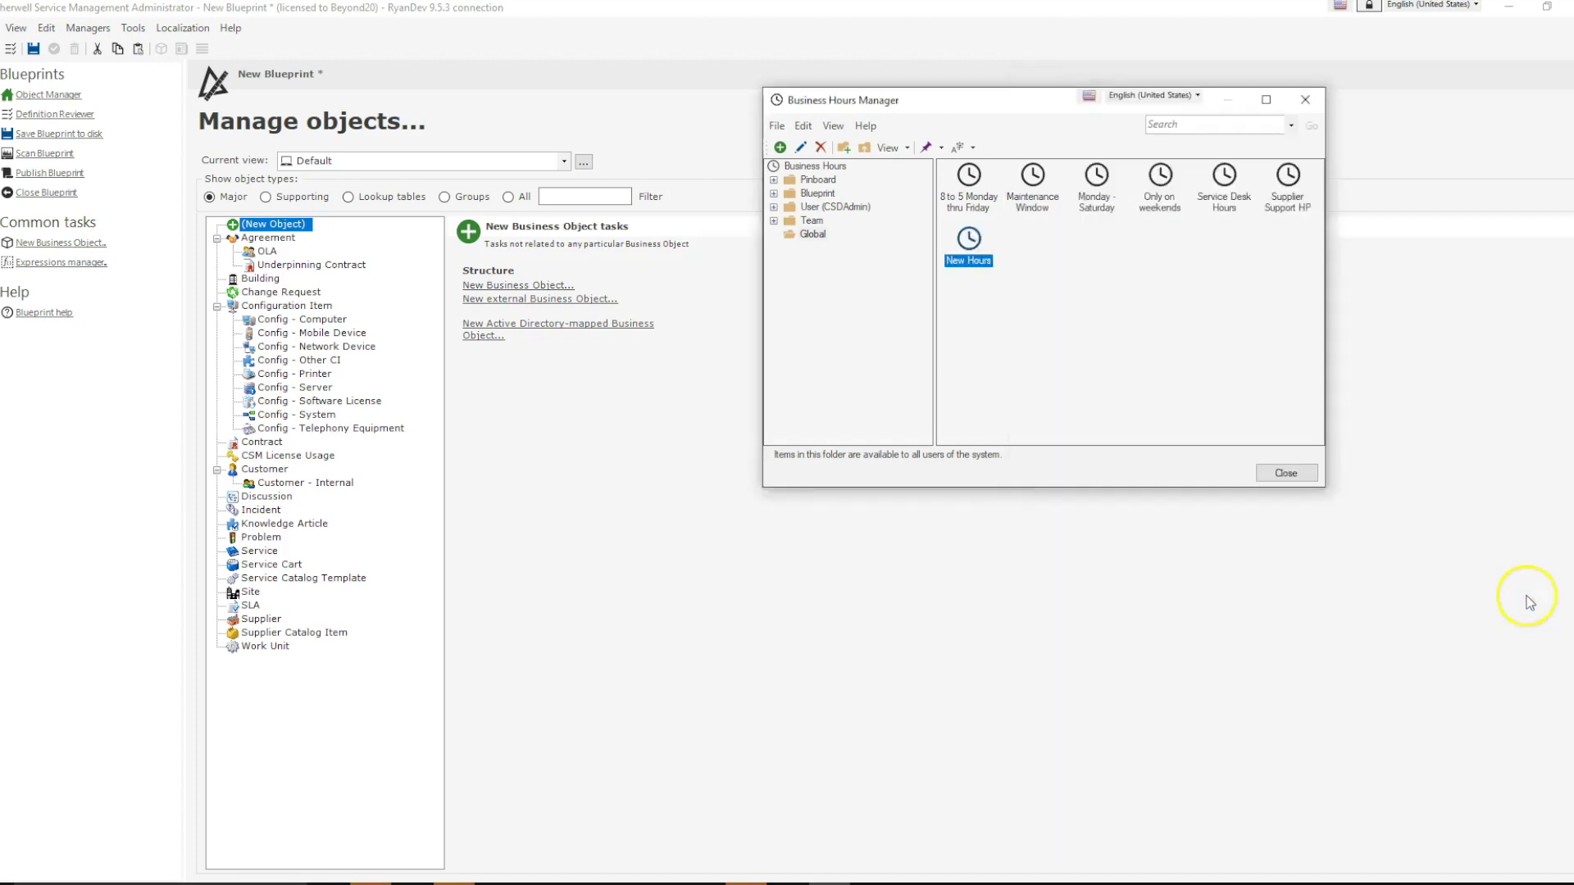
click(1285, 473)
Create a new e-mail monitor with its default settings in the E-mail and Event Monitoring Manager
click(88, 28)
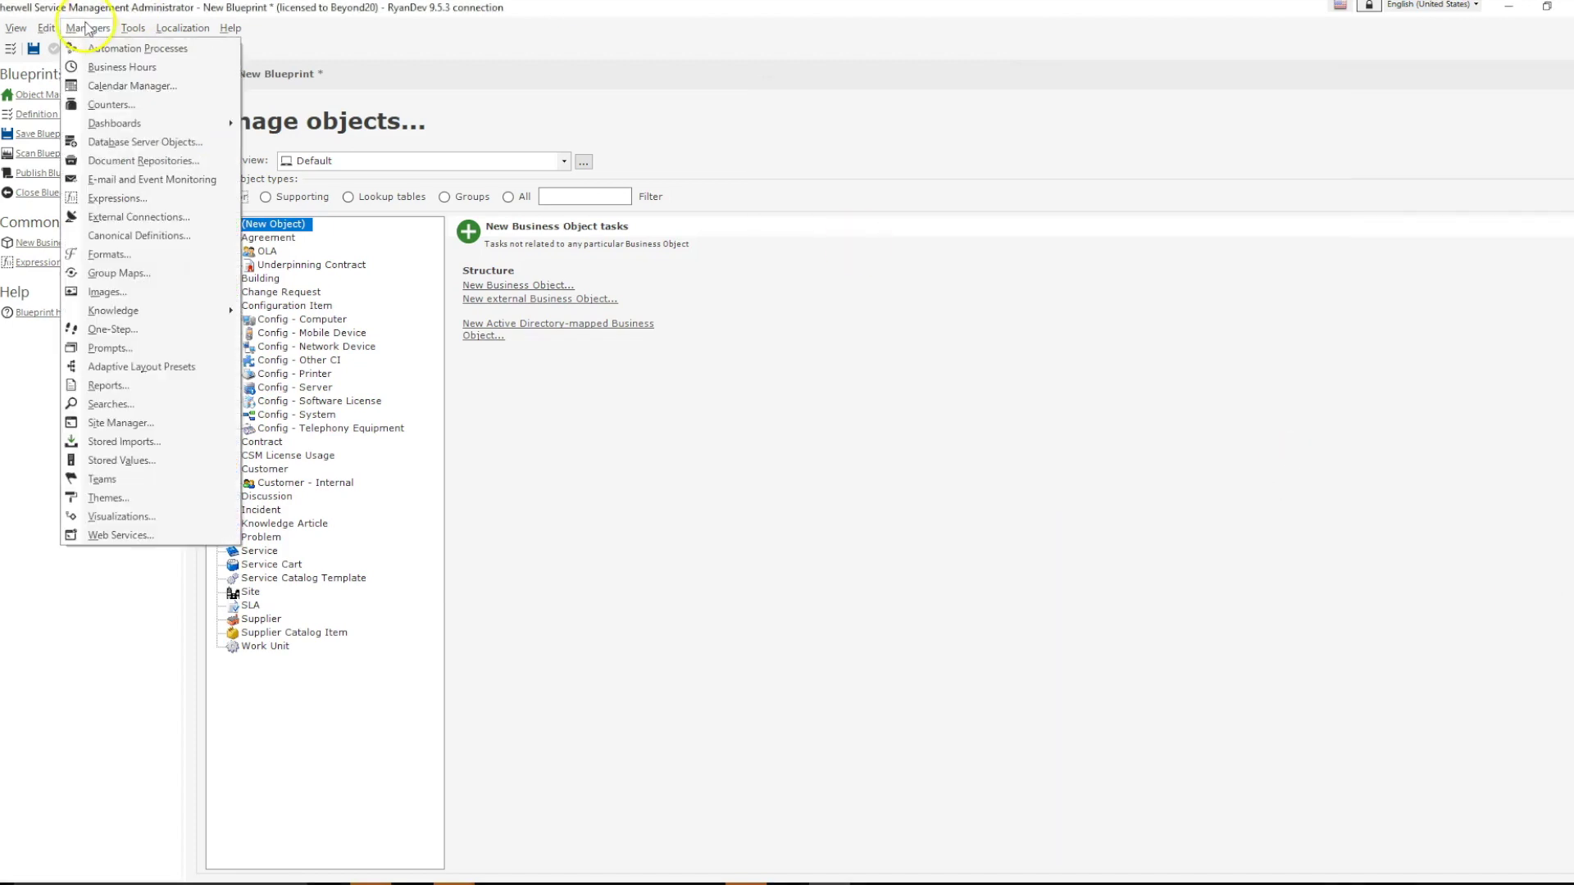
click(122, 179)
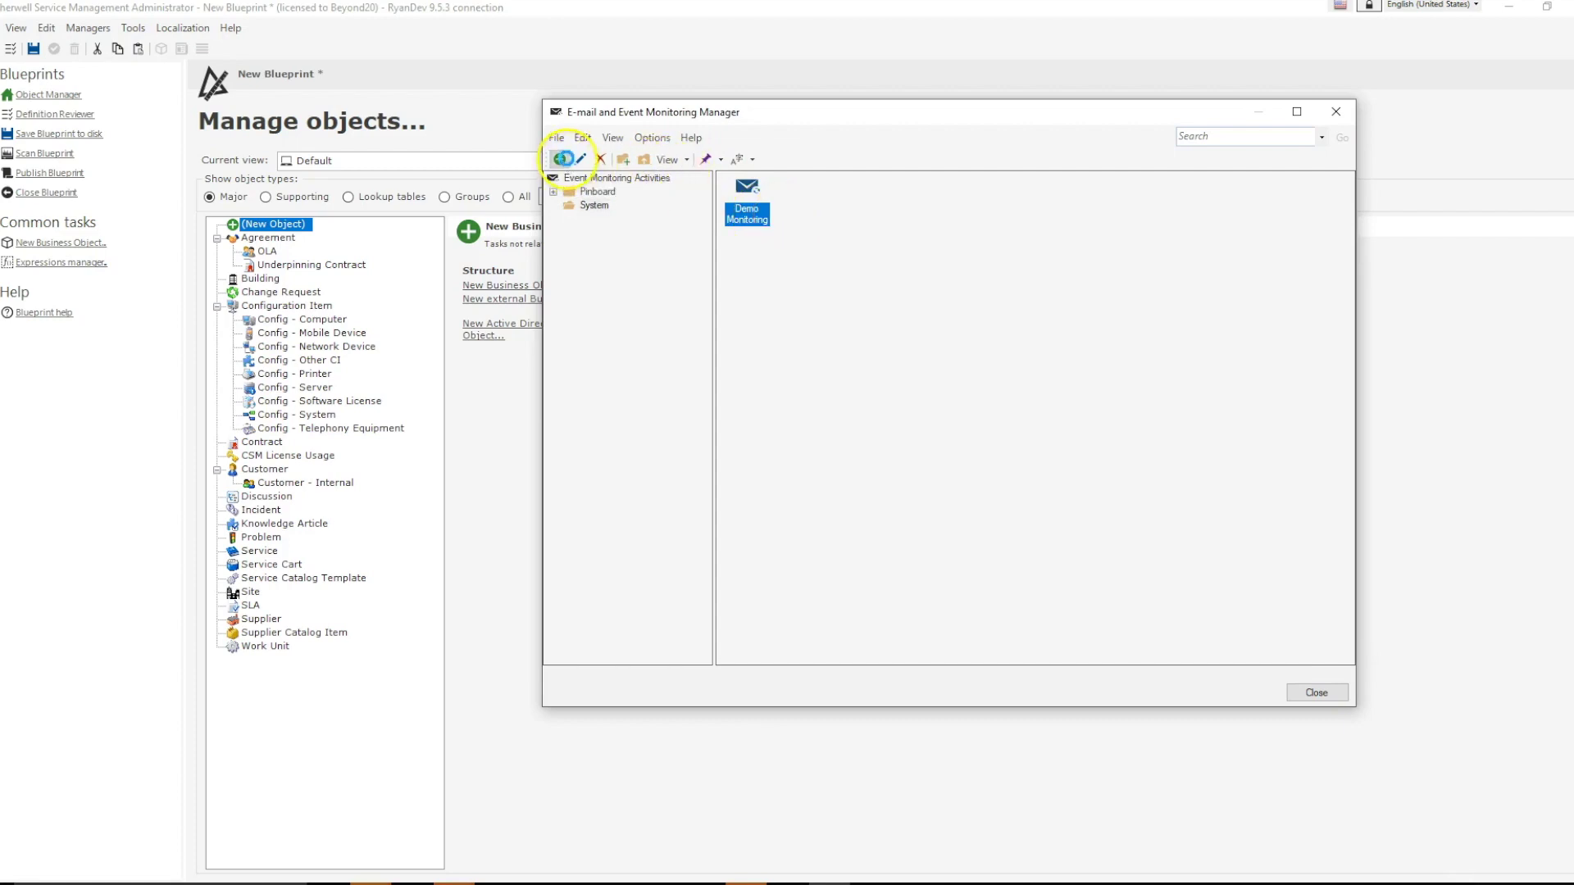
click(562, 158)
click(1502, 772)
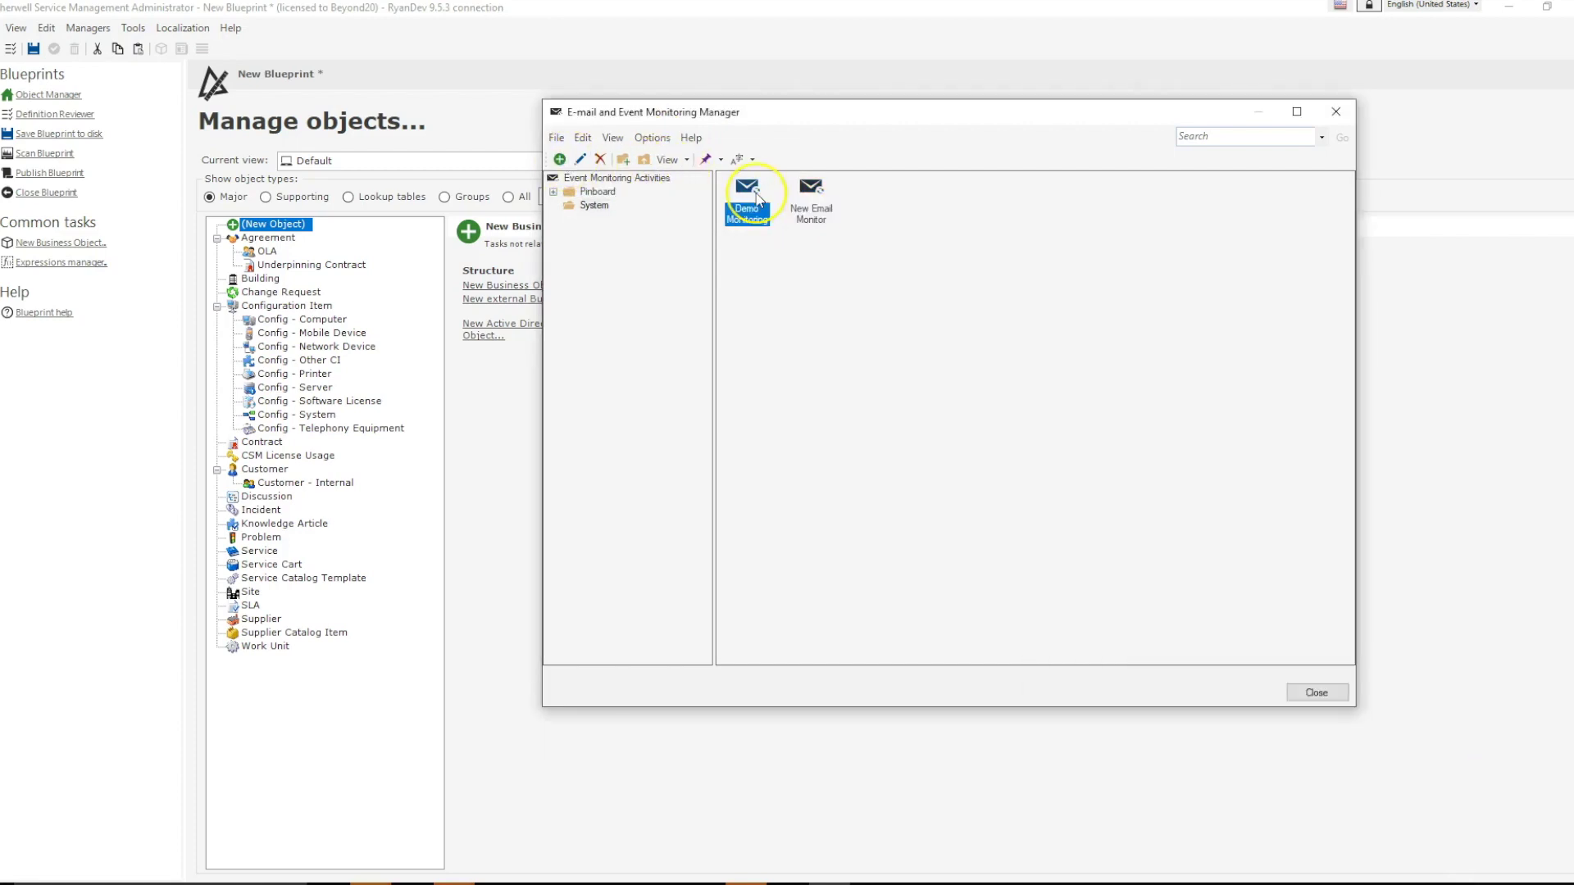
Add a monitor item named Close Incident to the Demo Monitoring e-mail monitor
right_click(758, 200)
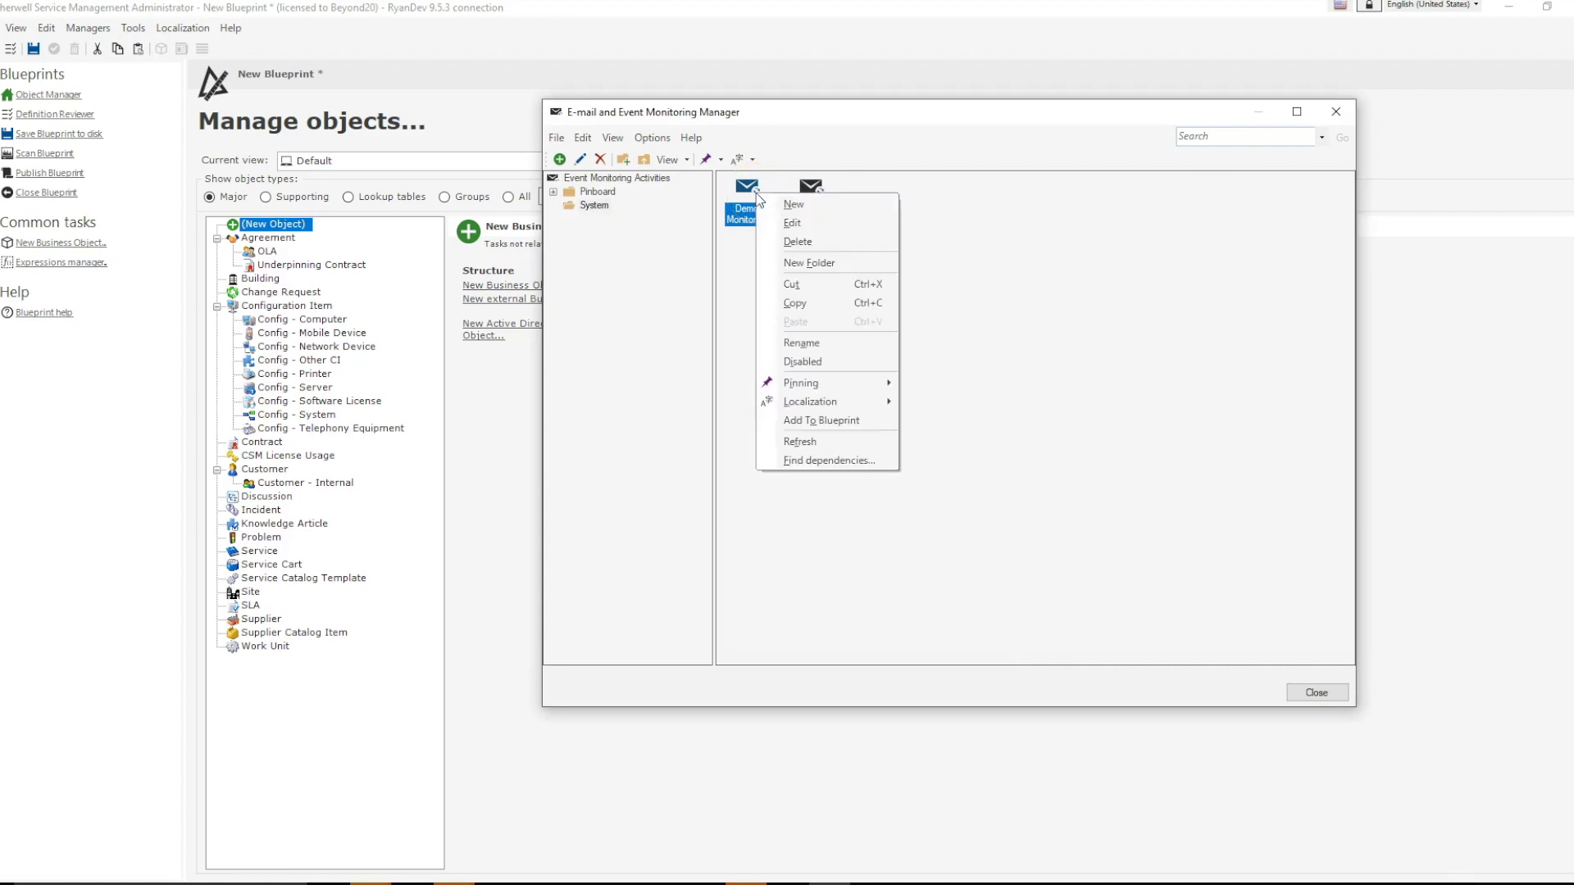
click(792, 223)
click(1080, 475)
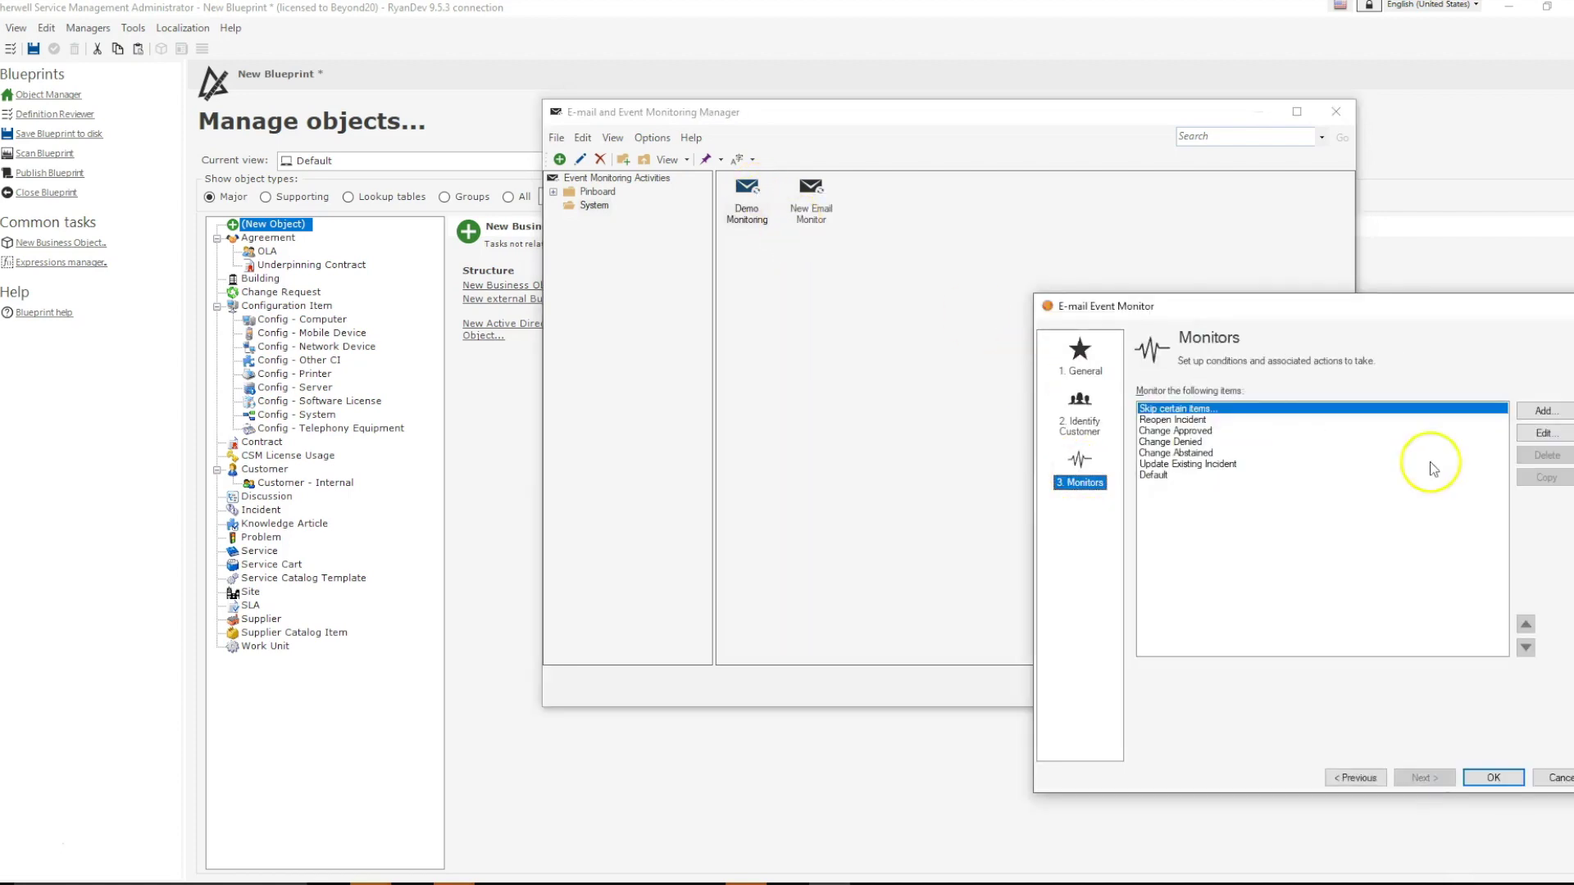
click(1541, 413)
text(Close Incident)
Give the Close Incident item a condition with the value Close, save the e-mail monitor and close the monitoring manager
click(1082, 291)
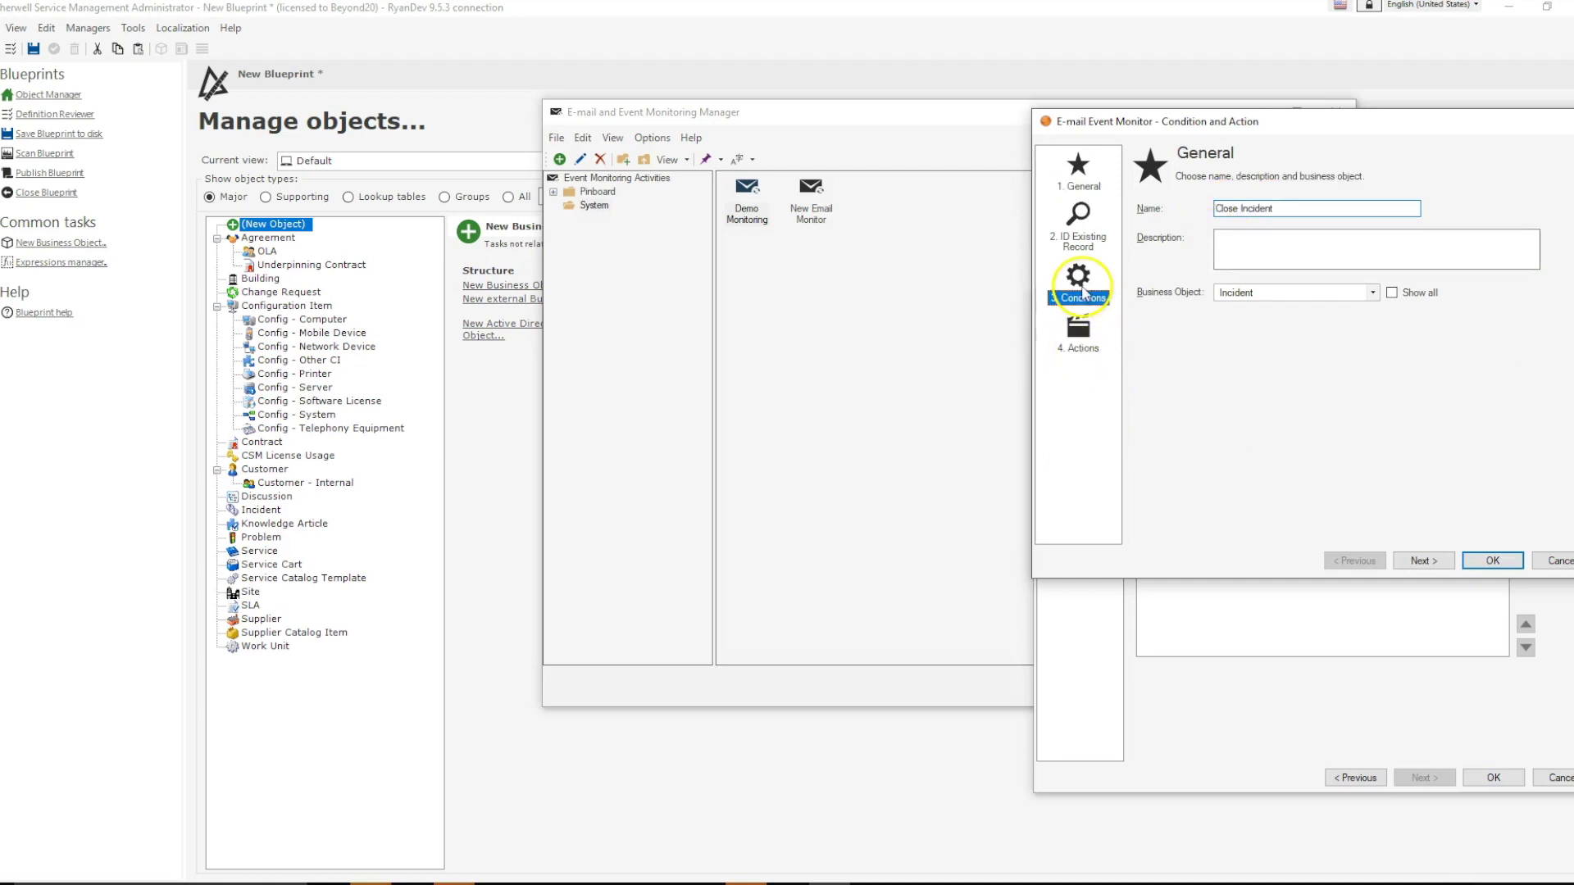
click(1142, 292)
click(1516, 292)
text(Close)
click(1492, 562)
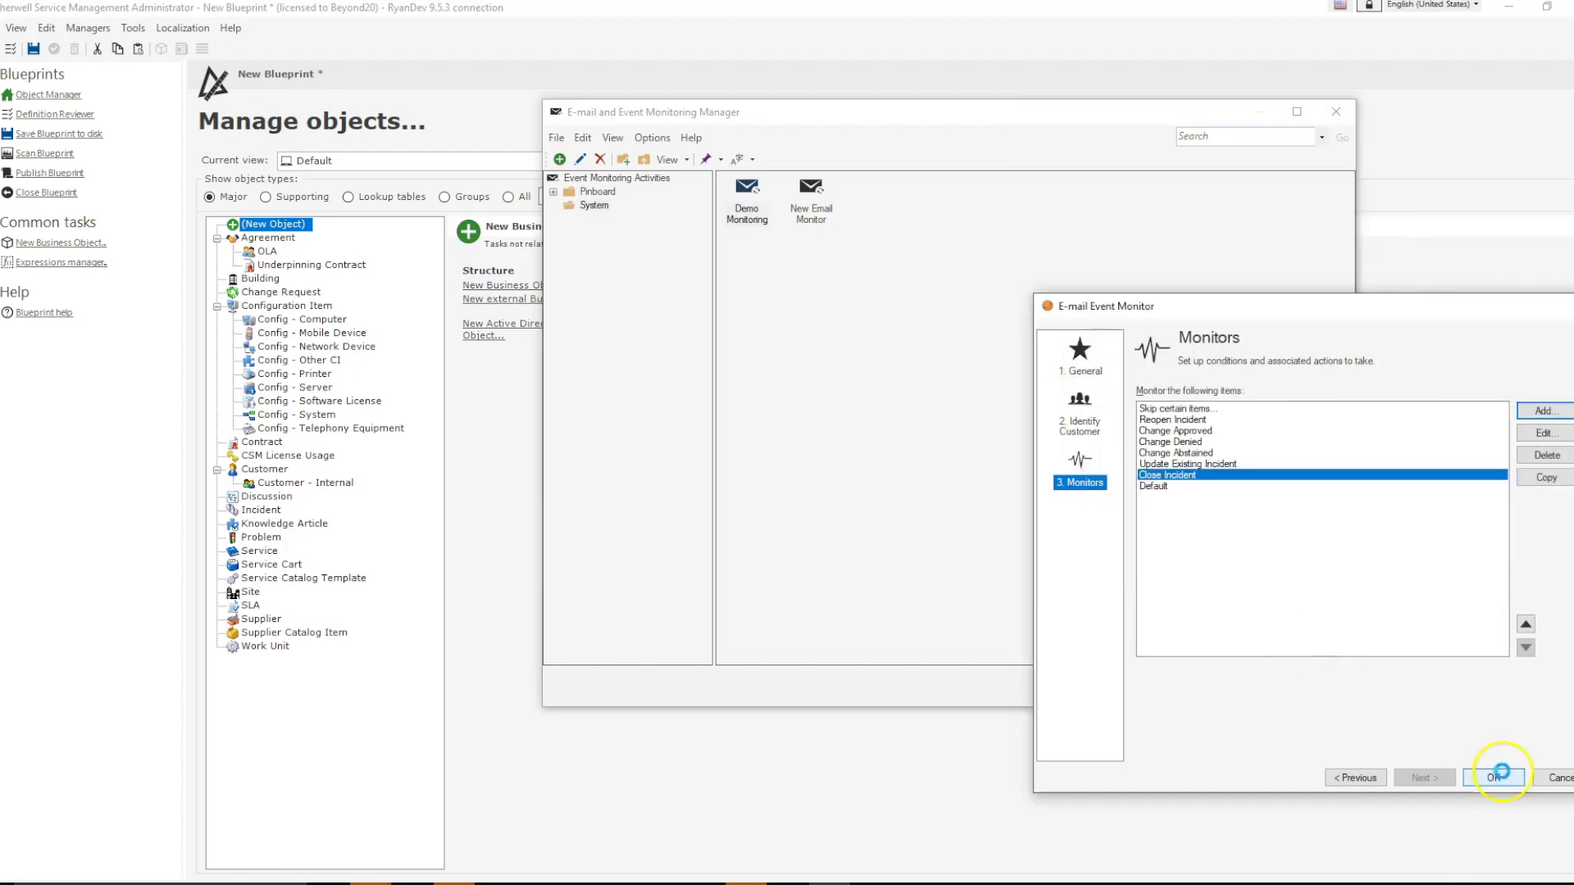
click(1332, 691)
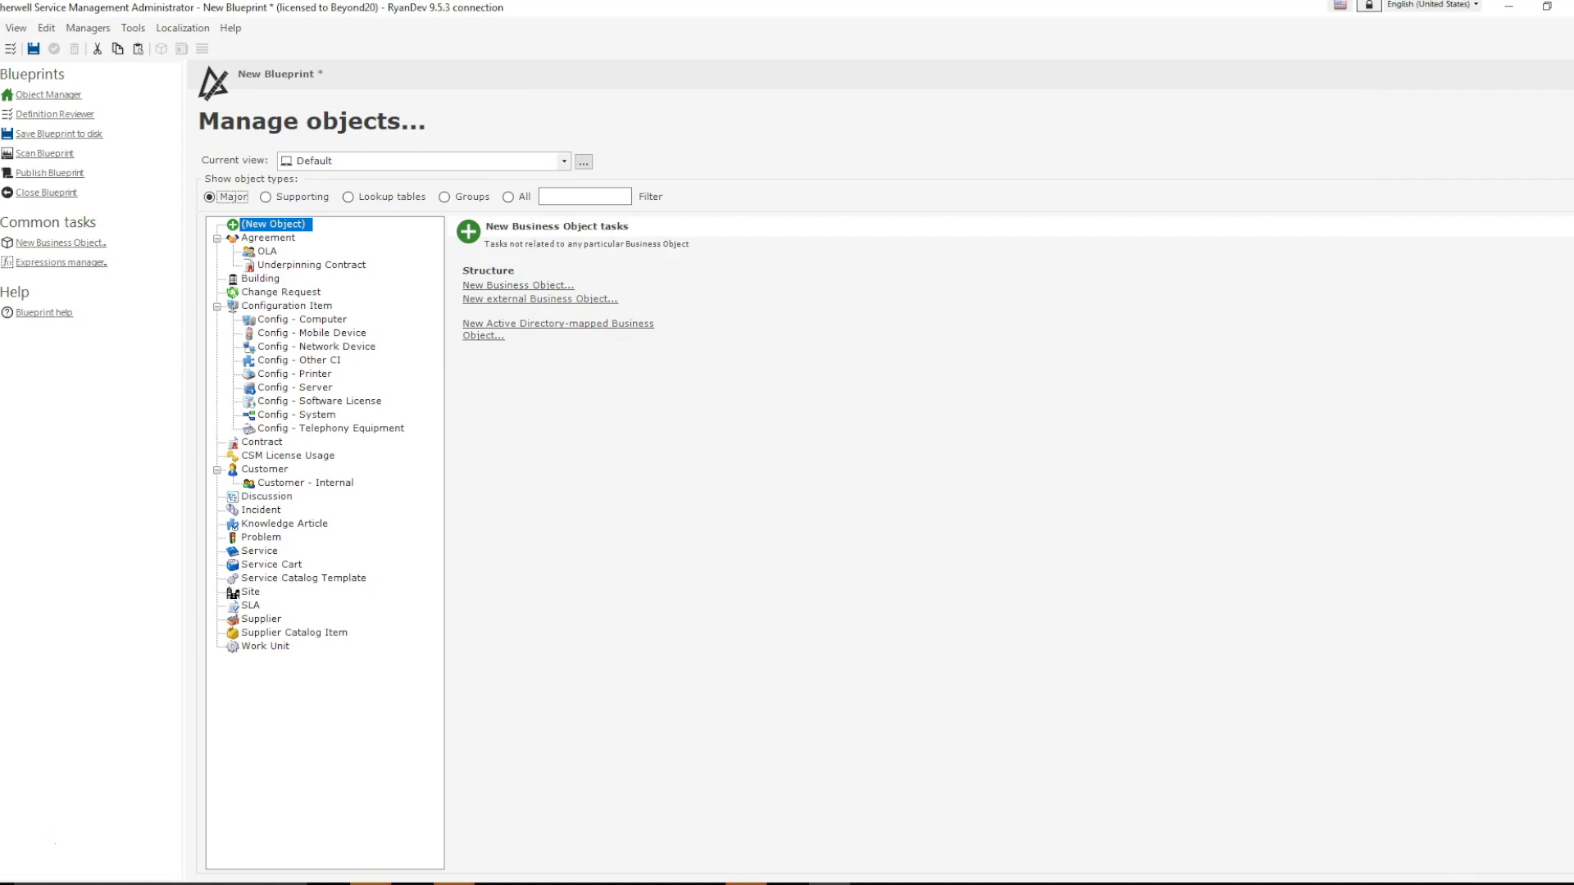
Open the My Teams Incidents report for editing from the Report Manager, accepting English (United States) as its culture
click(105, 31)
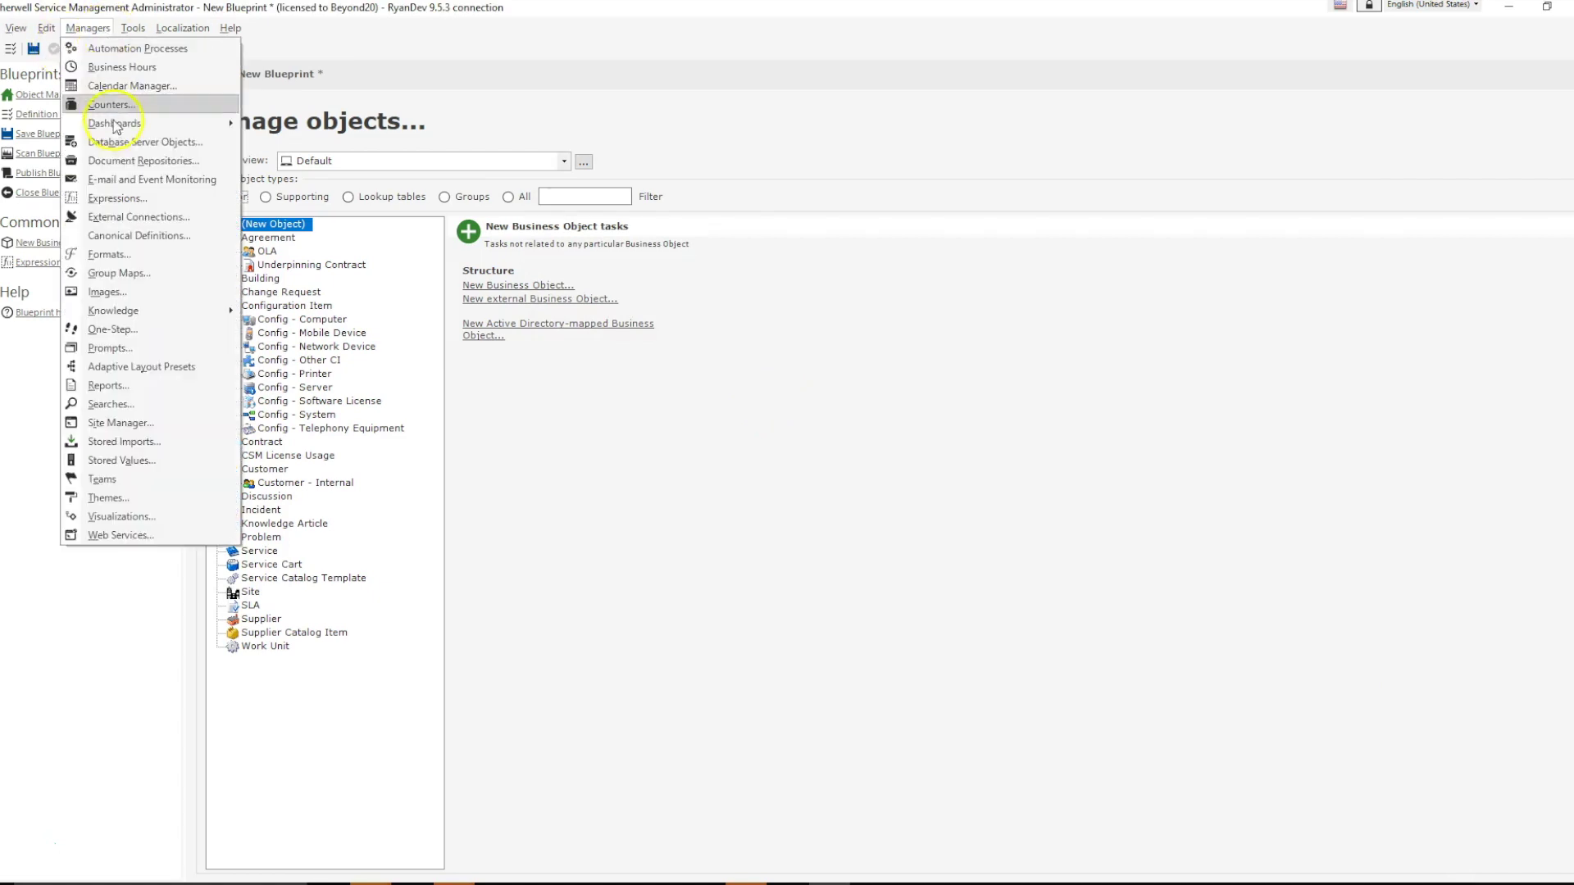
click(117, 388)
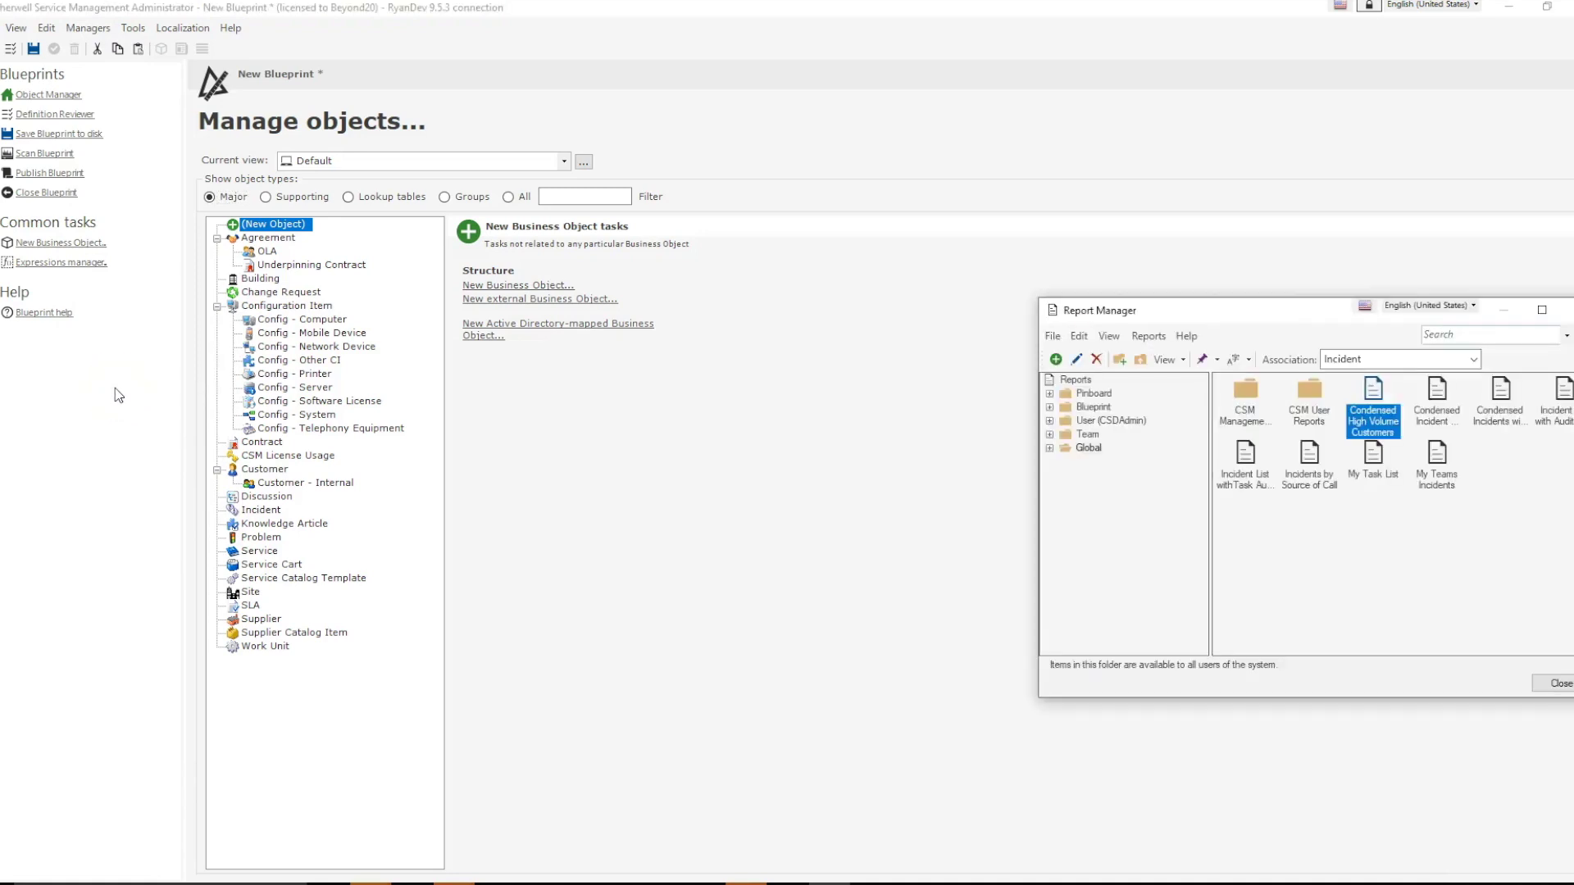
click(625, 491)
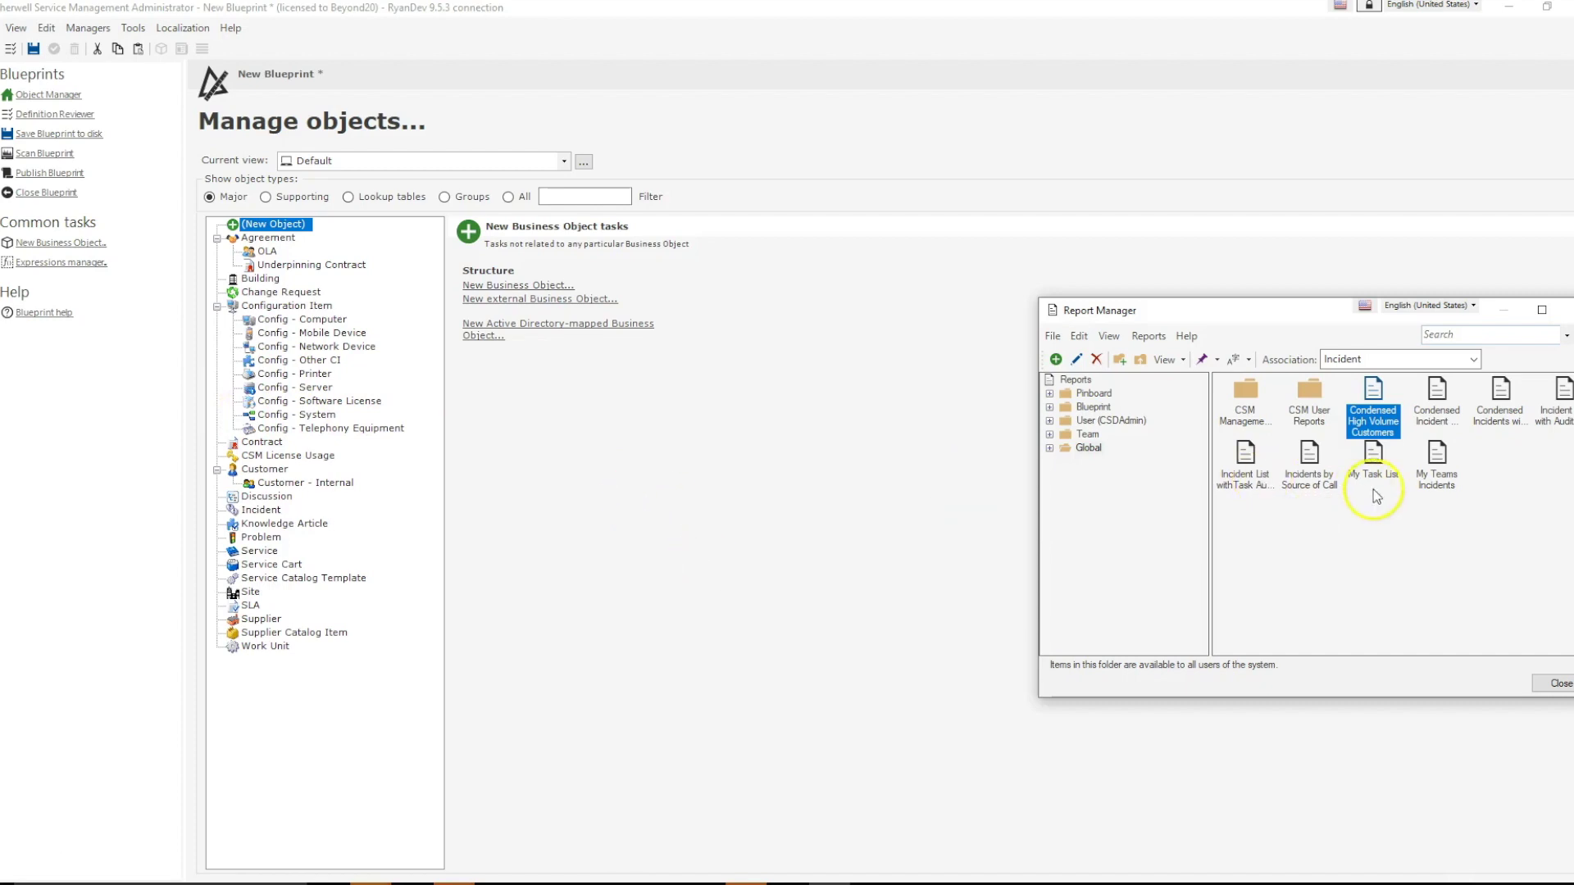
click(1438, 463)
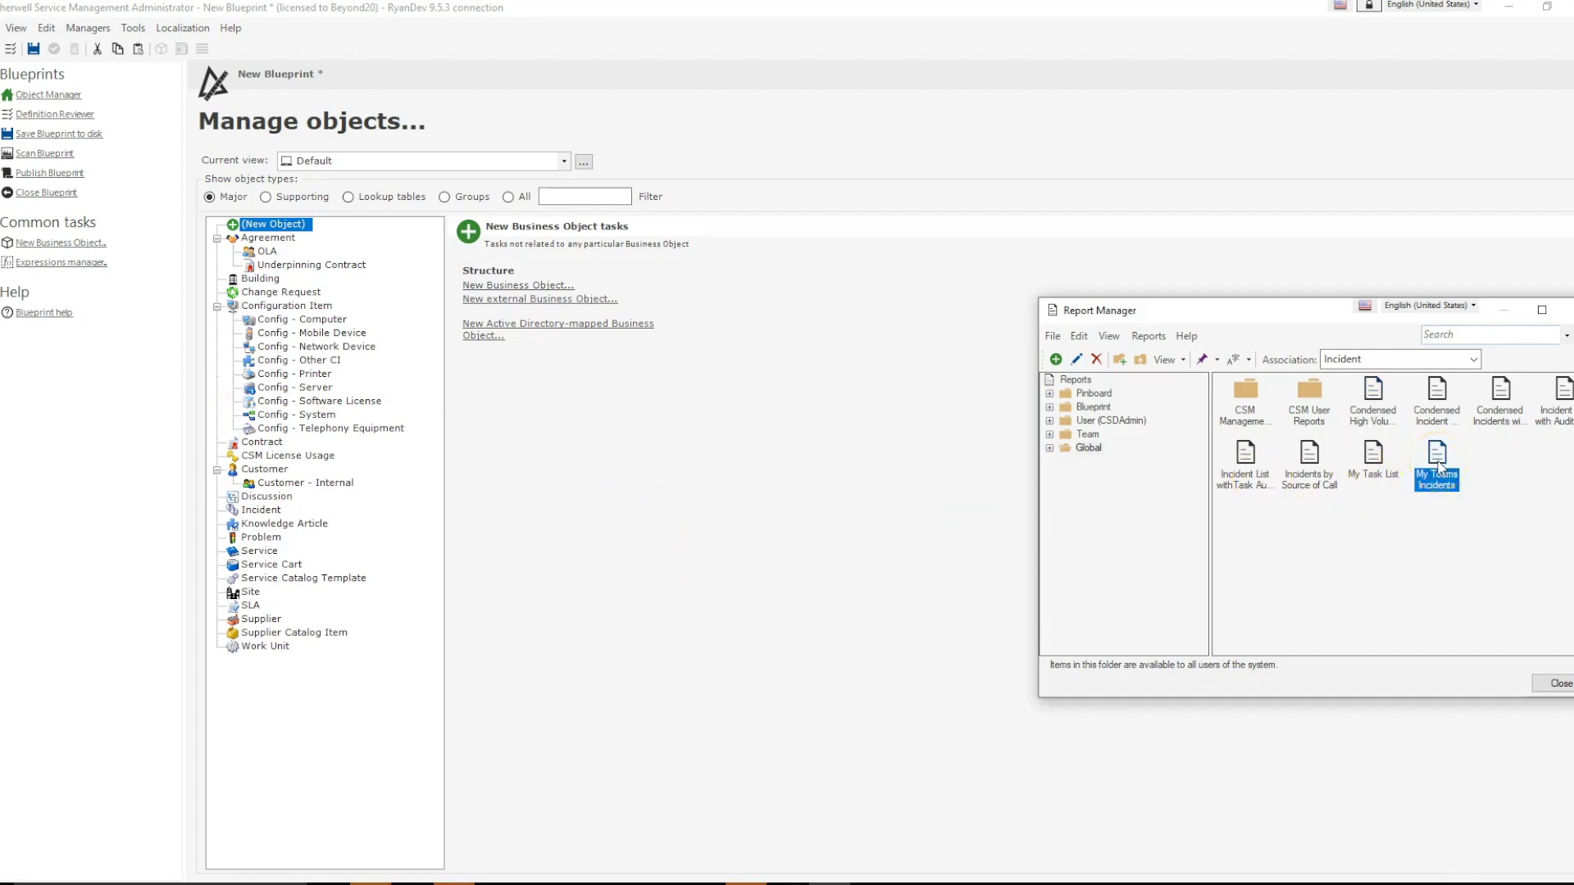
right_click(1439, 465)
click(1507, 516)
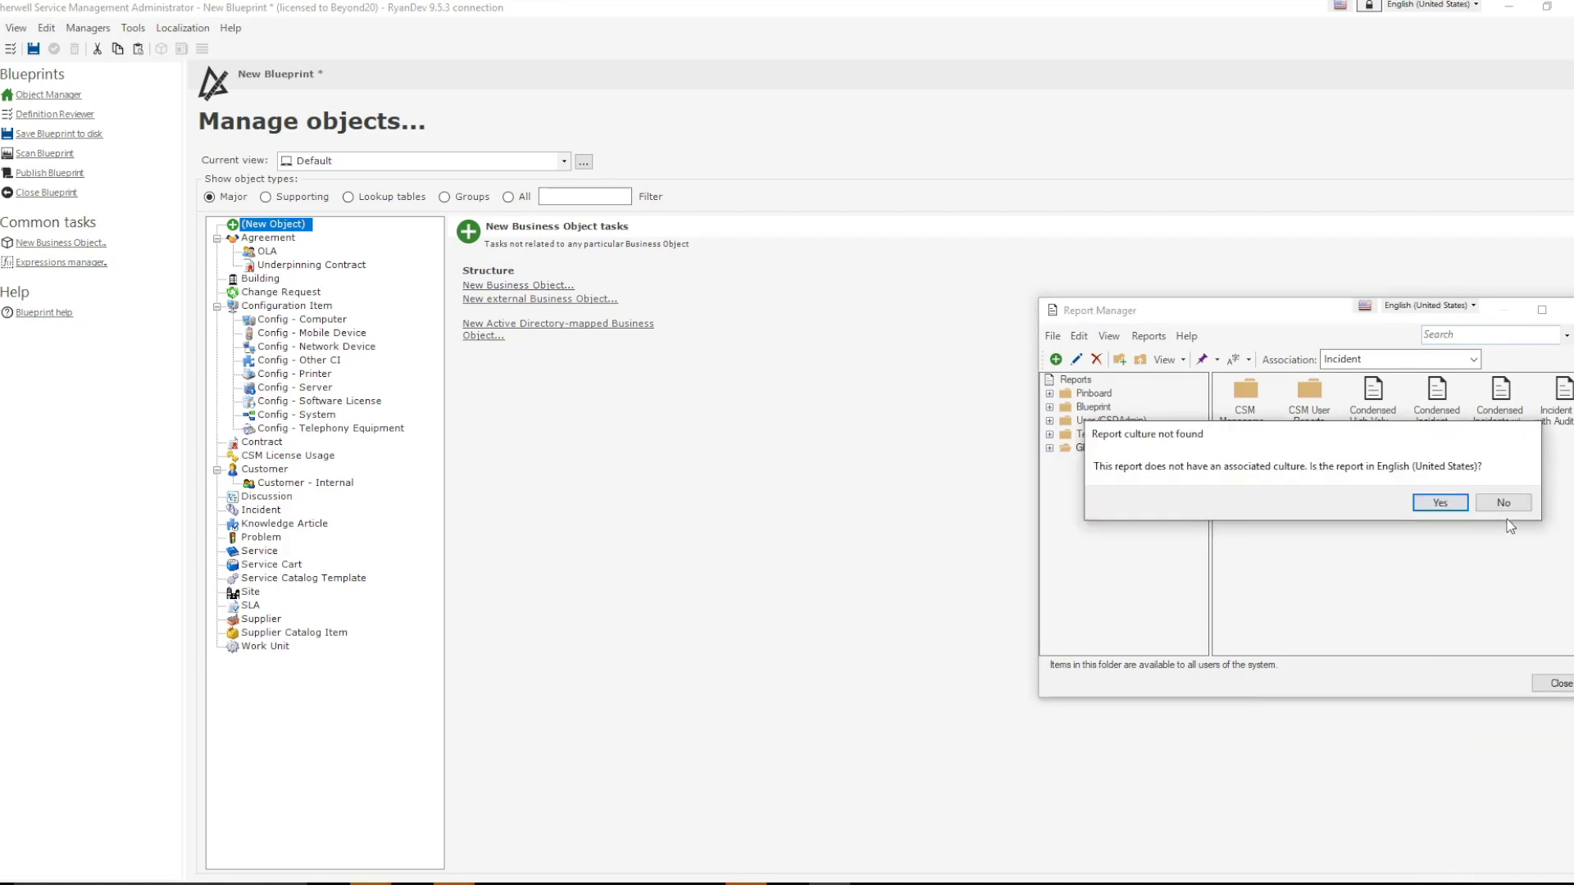
click(1440, 503)
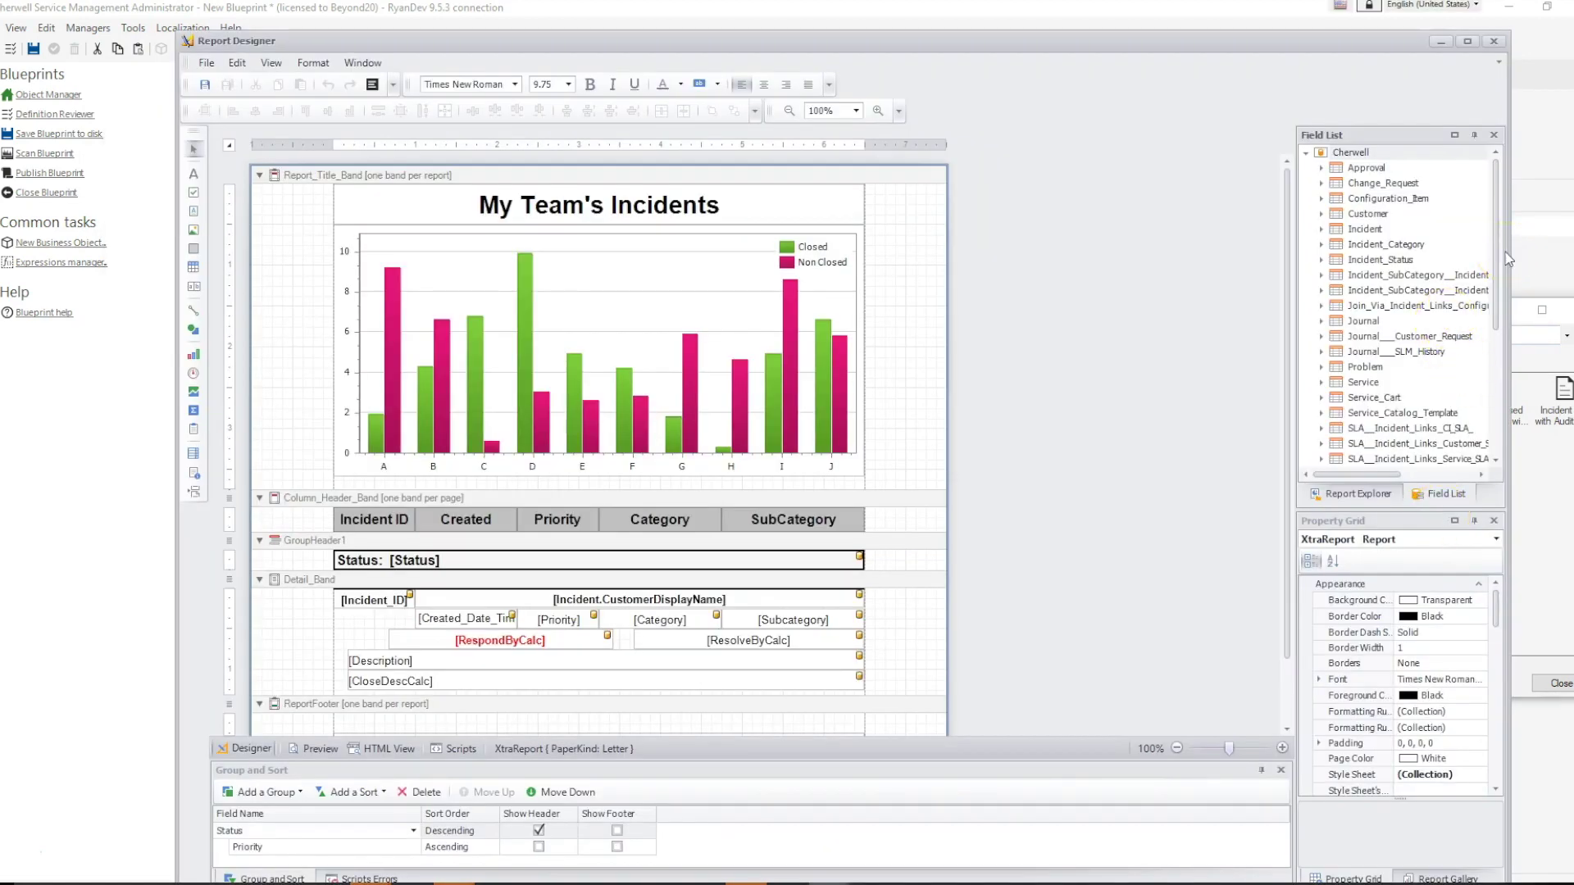
Enlarge the report's detail band and place the Incident object's Cause field below the CloseDescCalc field
click(1495, 310)
mouse_move(1494, 310)
mouse_down()
mouse_move(1509, 446)
mouse_move(1497, 287)
mouse_up()
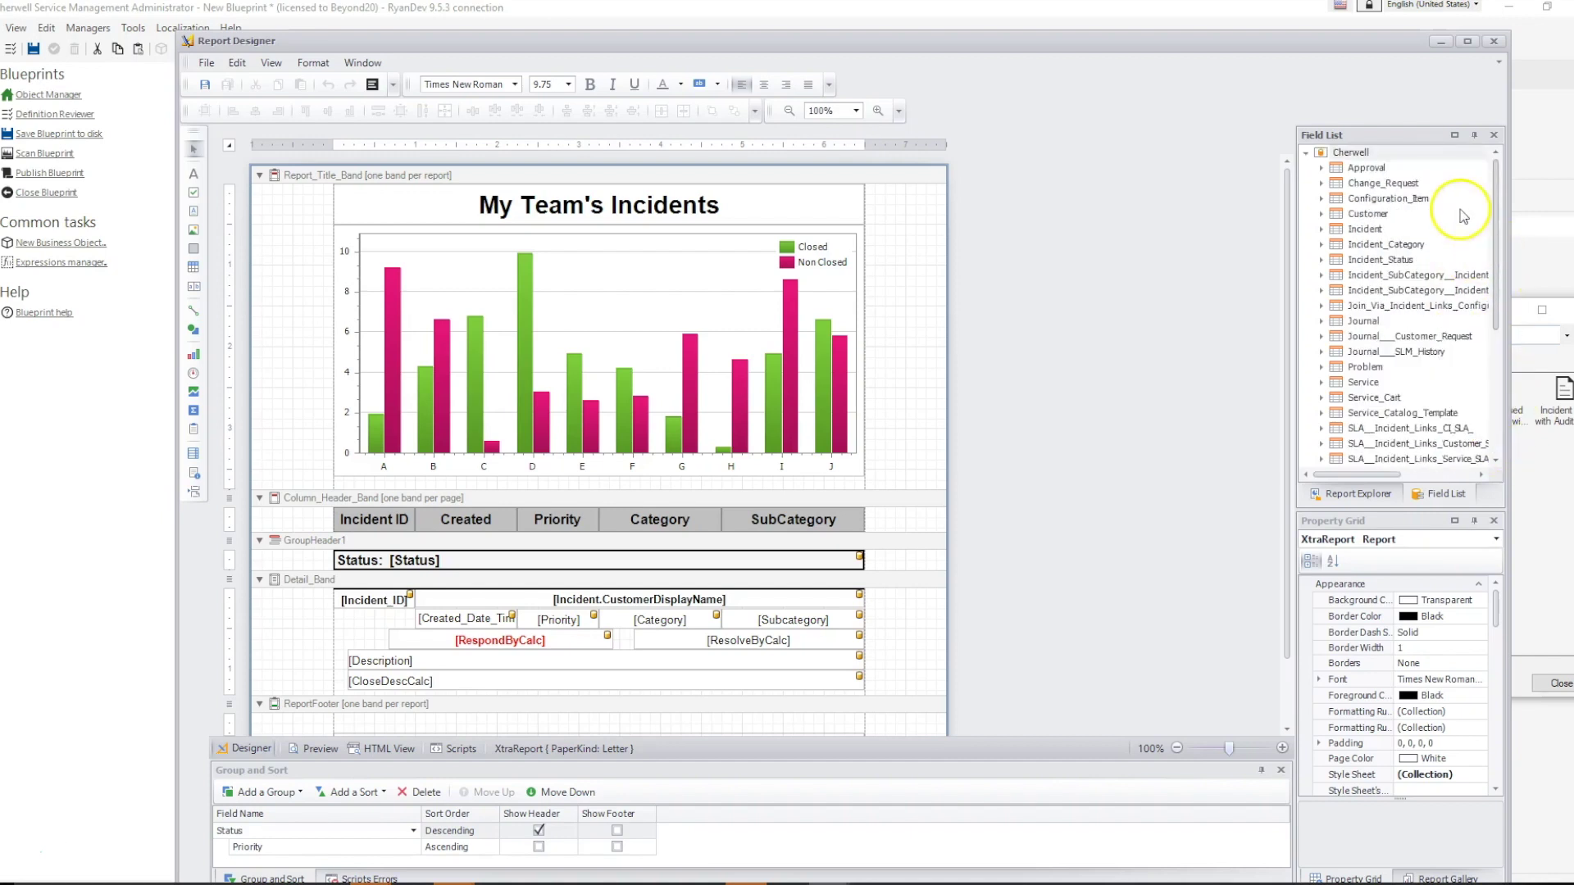
click(1320, 230)
drag(270, 696, 270, 714)
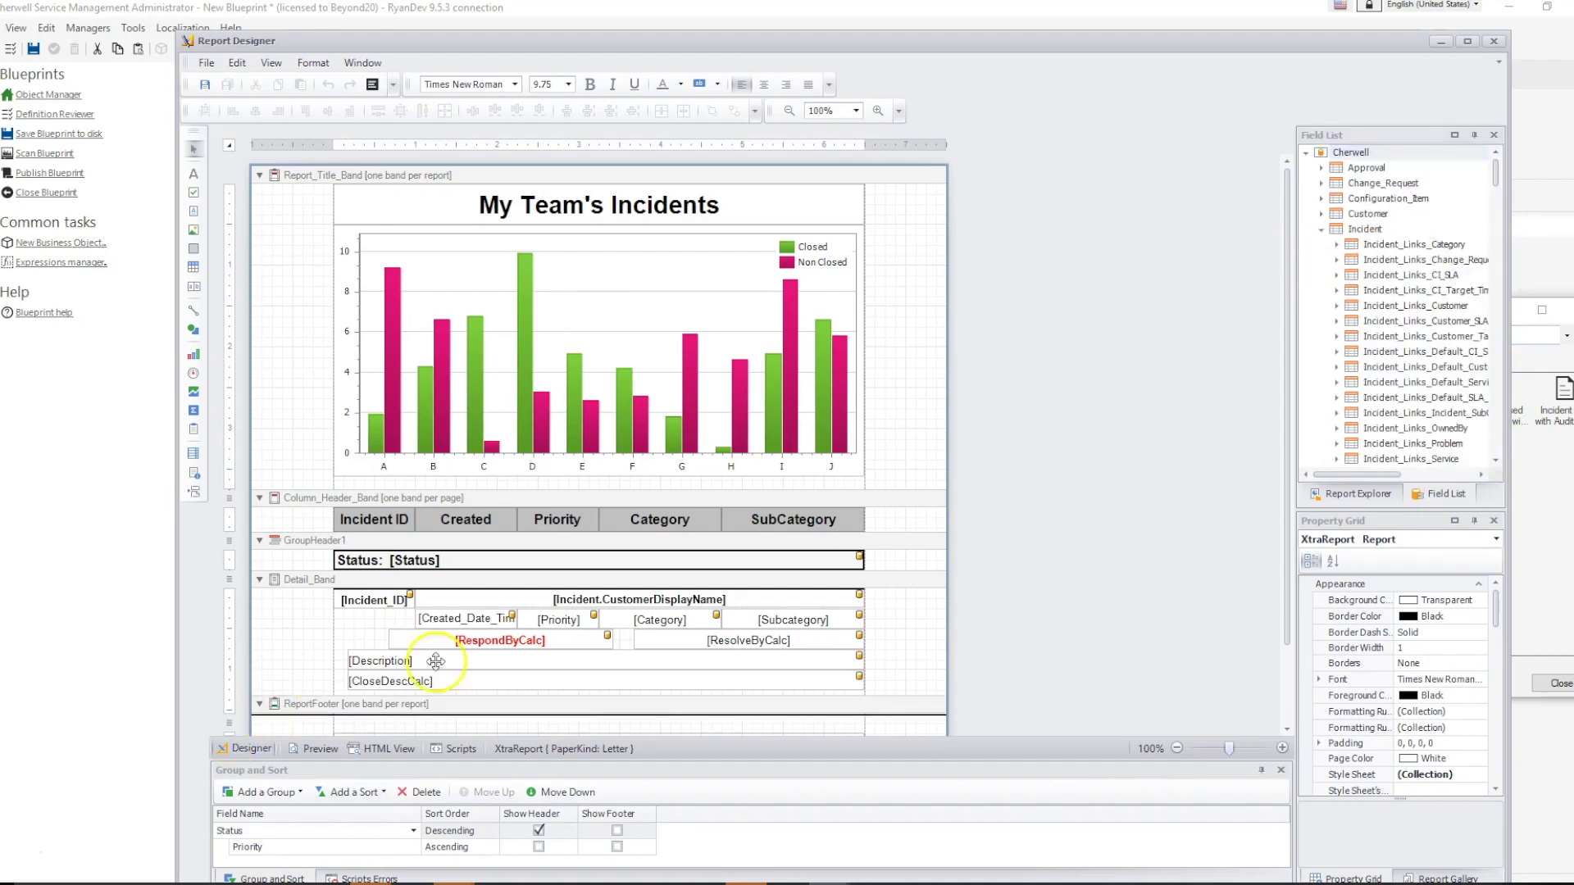
drag(1495, 164, 1495, 217)
drag(1375, 459, 390, 707)
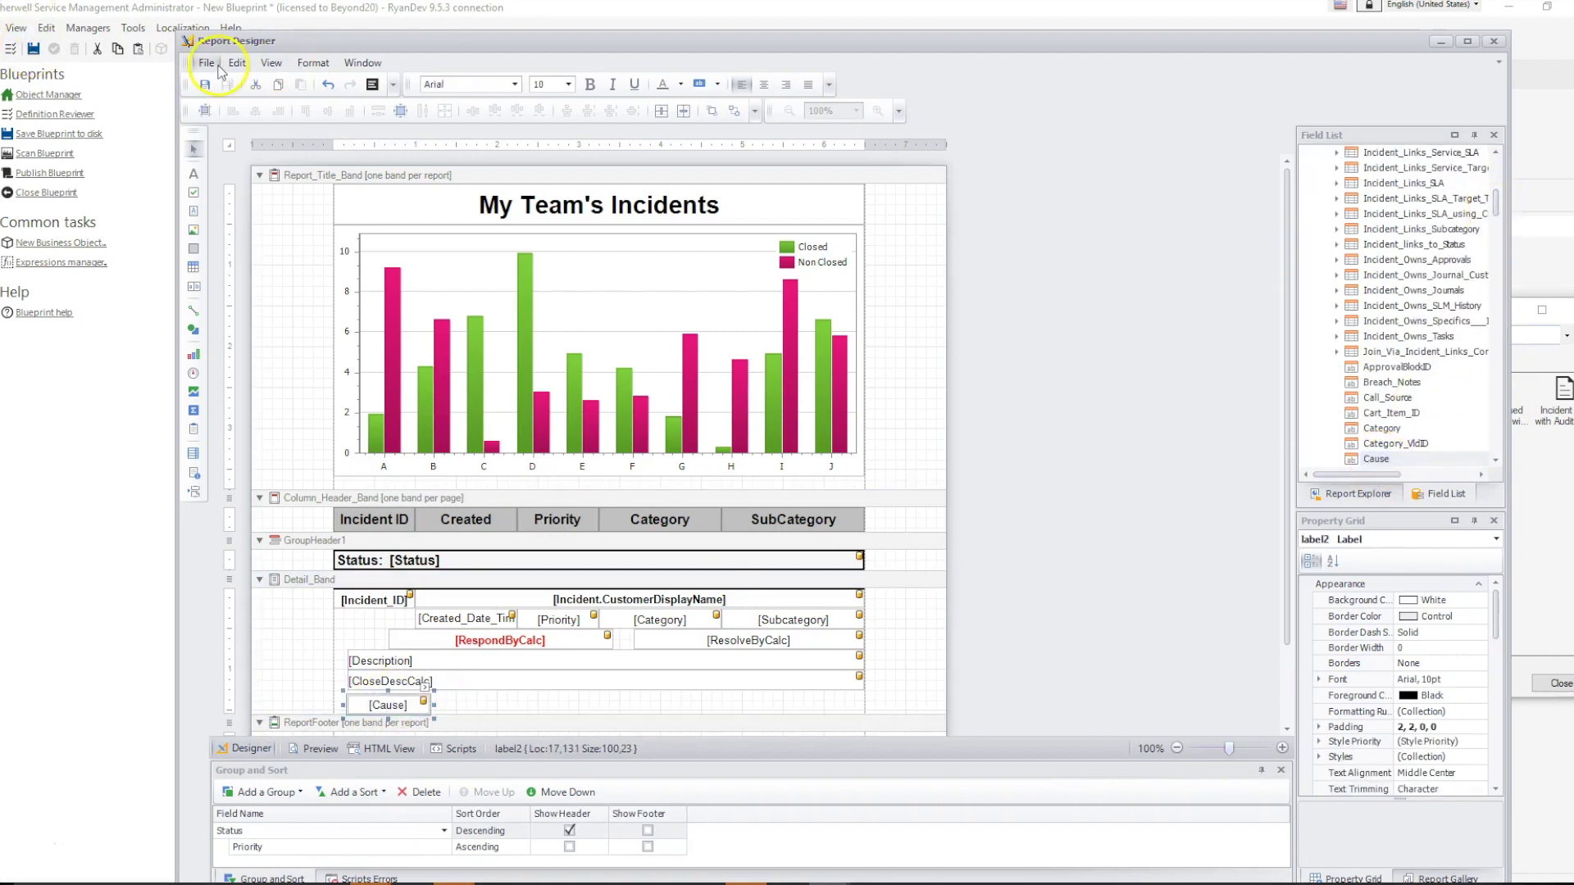
Save the edited report and close the Report Designer and Report Manager
click(217, 69)
key(Escape)
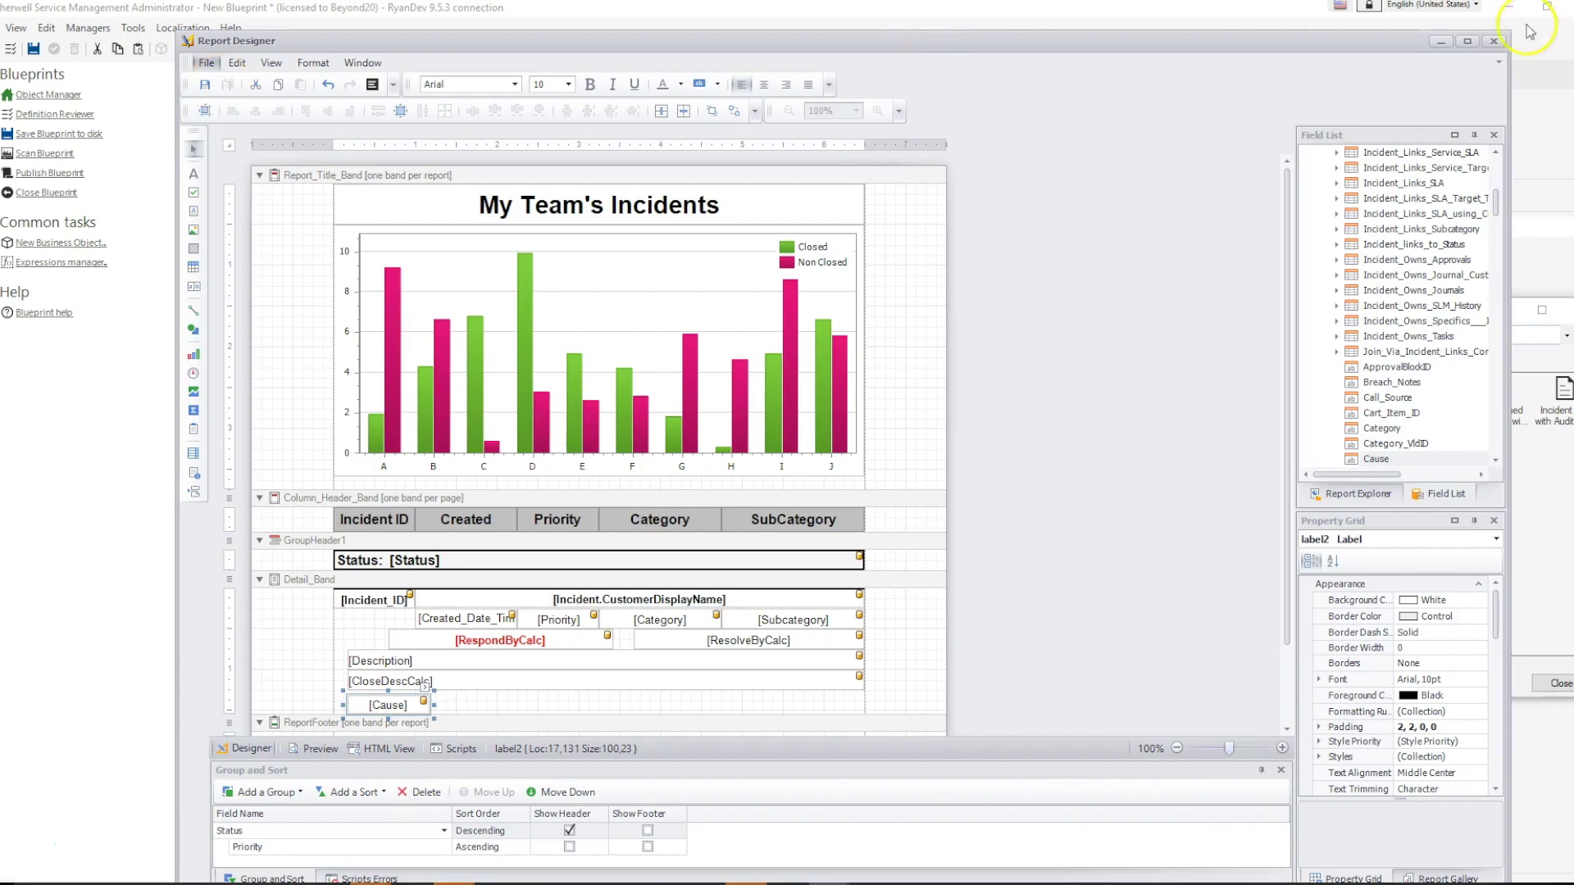
click(1494, 43)
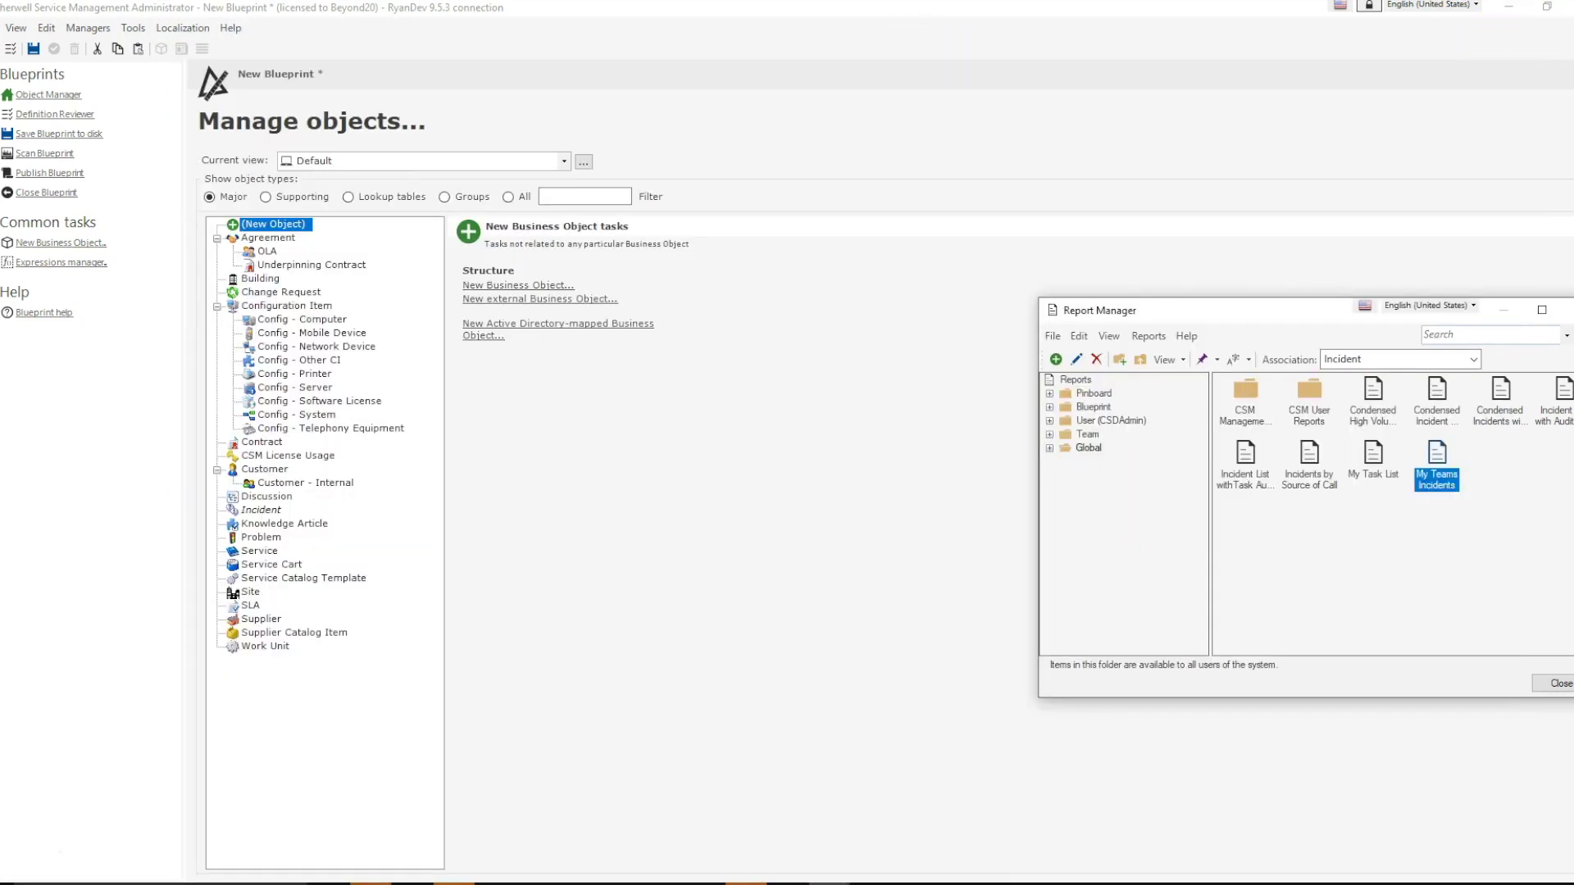
click(1556, 687)
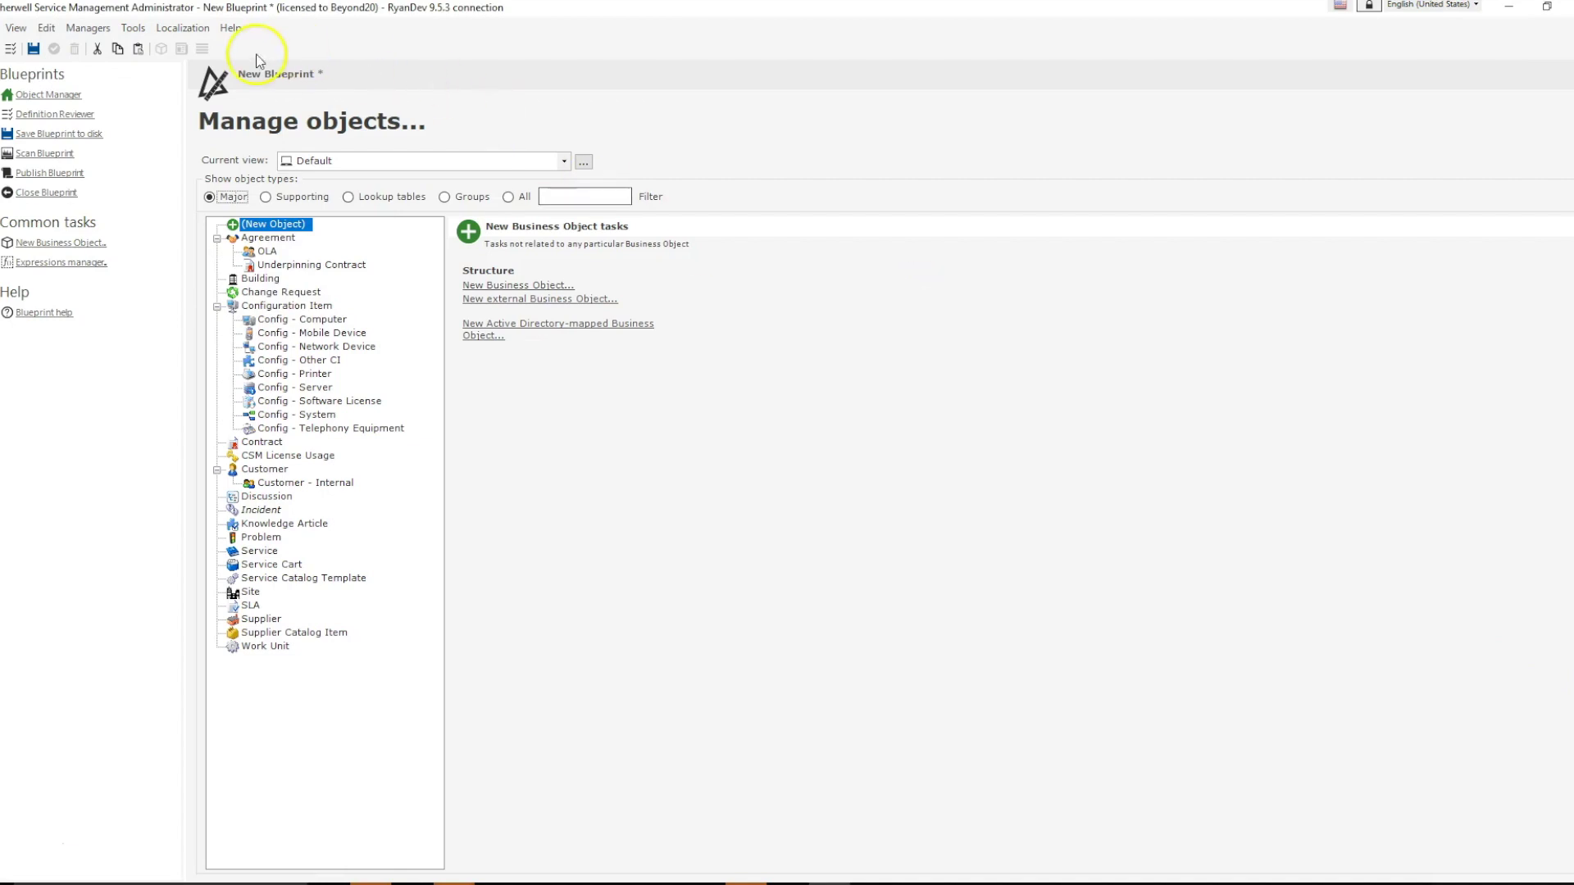
Start a new stored import definition and choose Department Demo Import.csv as the file to import
click(100, 26)
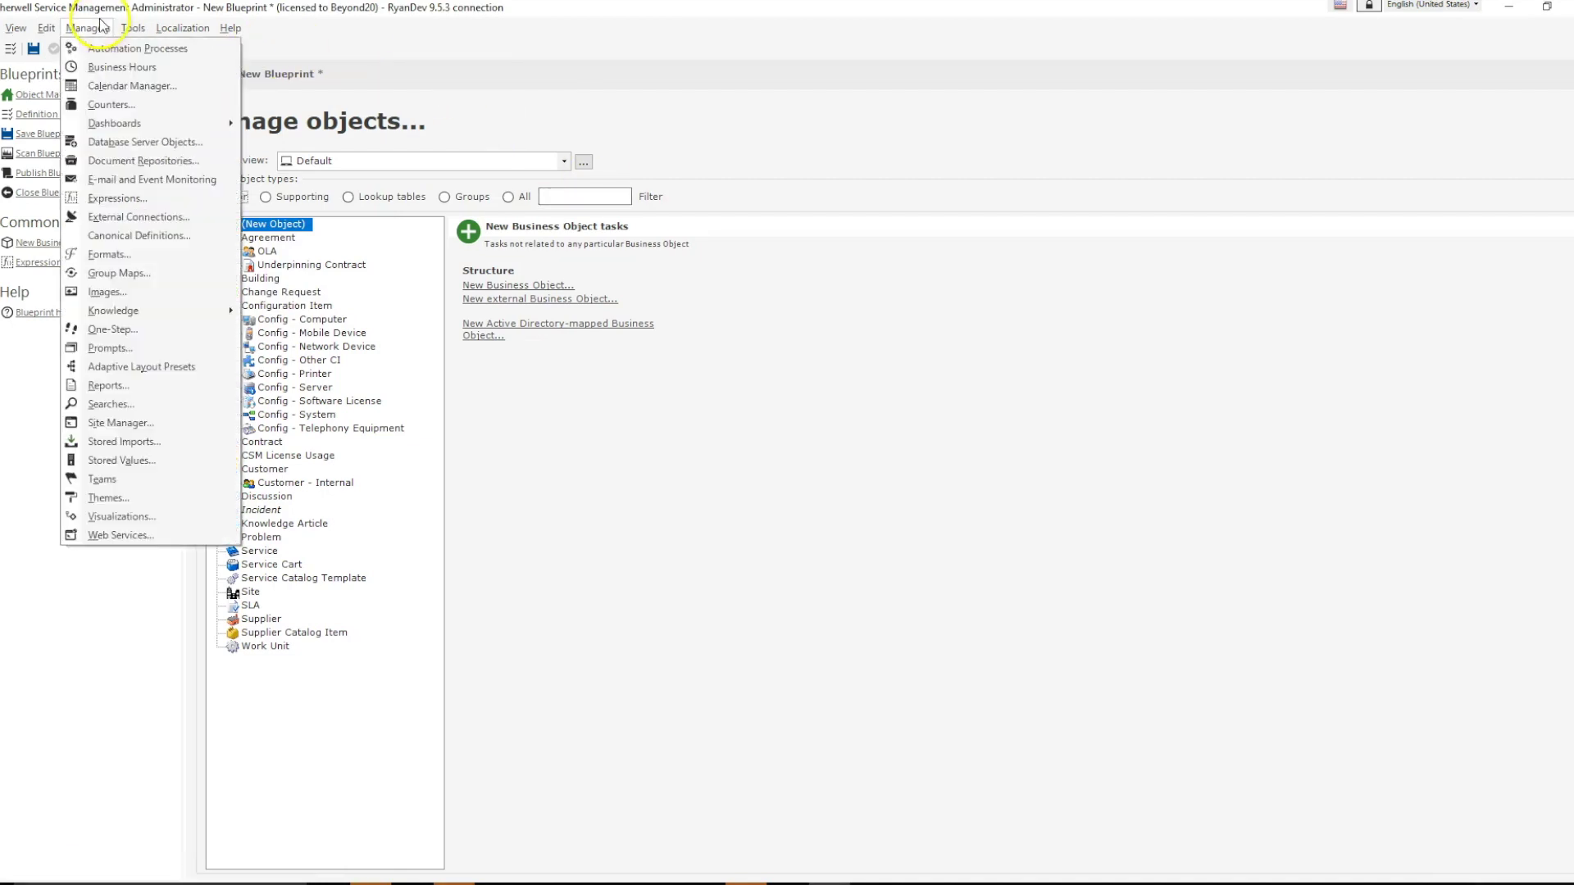
click(150, 443)
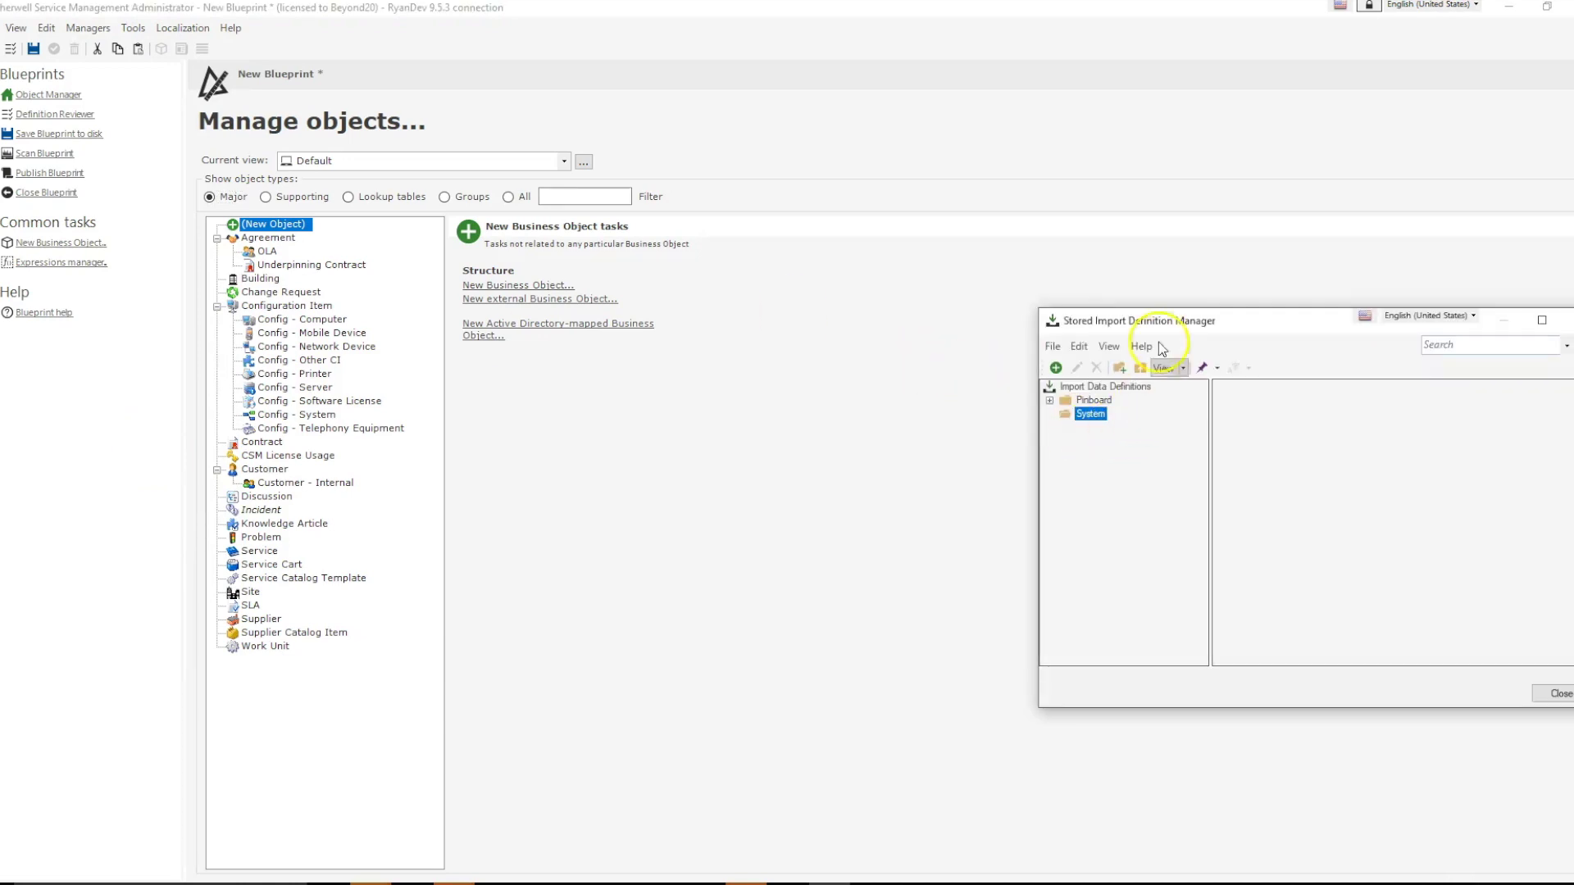
drag(1159, 324, 809, 239)
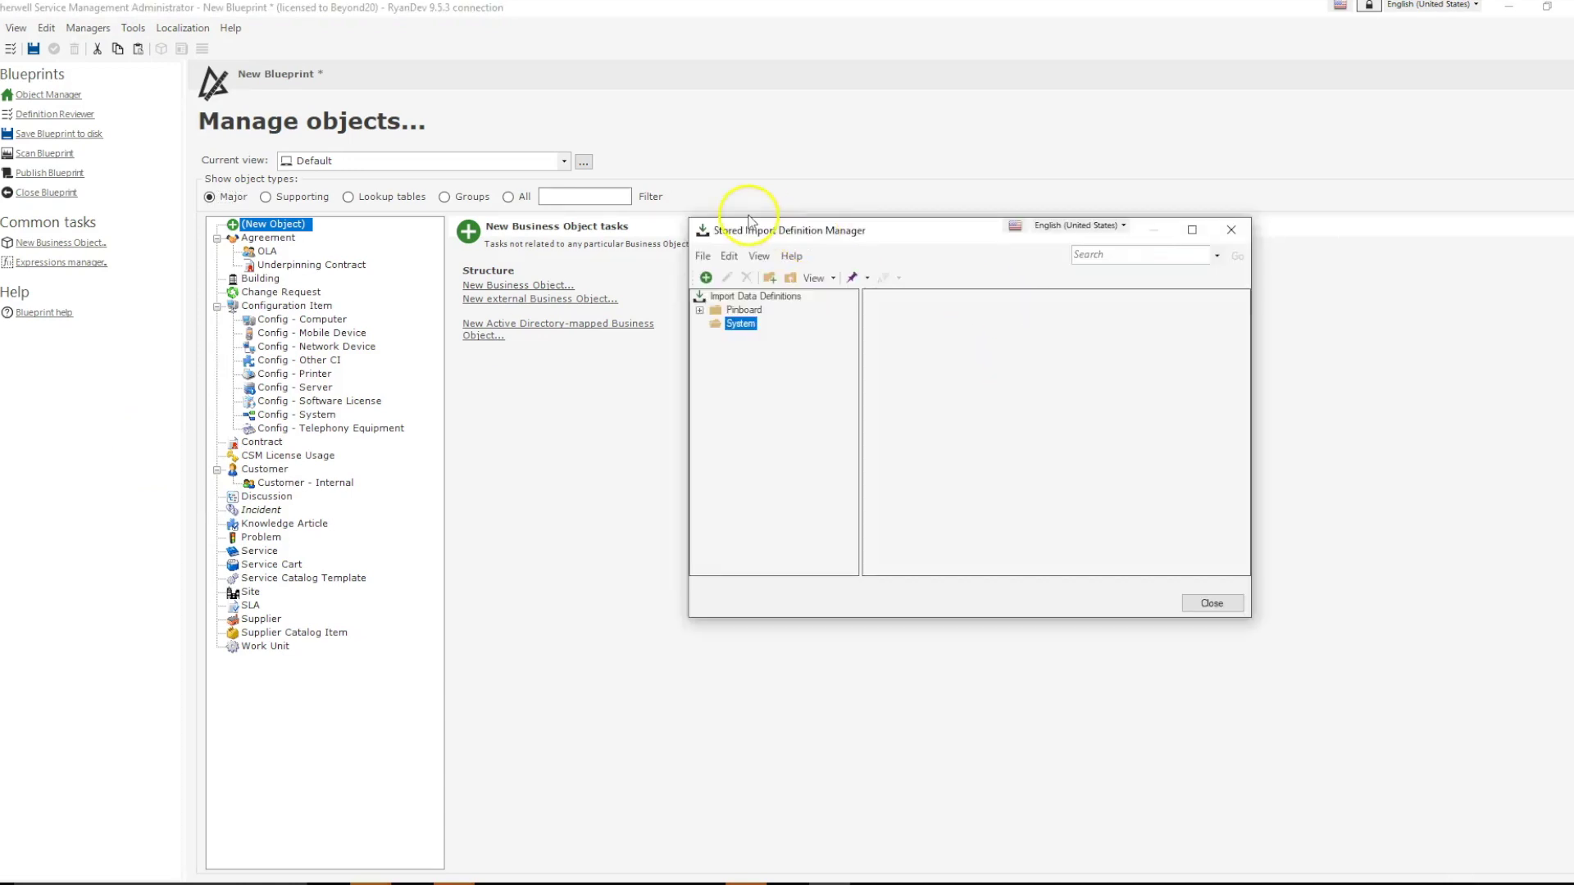
click(706, 277)
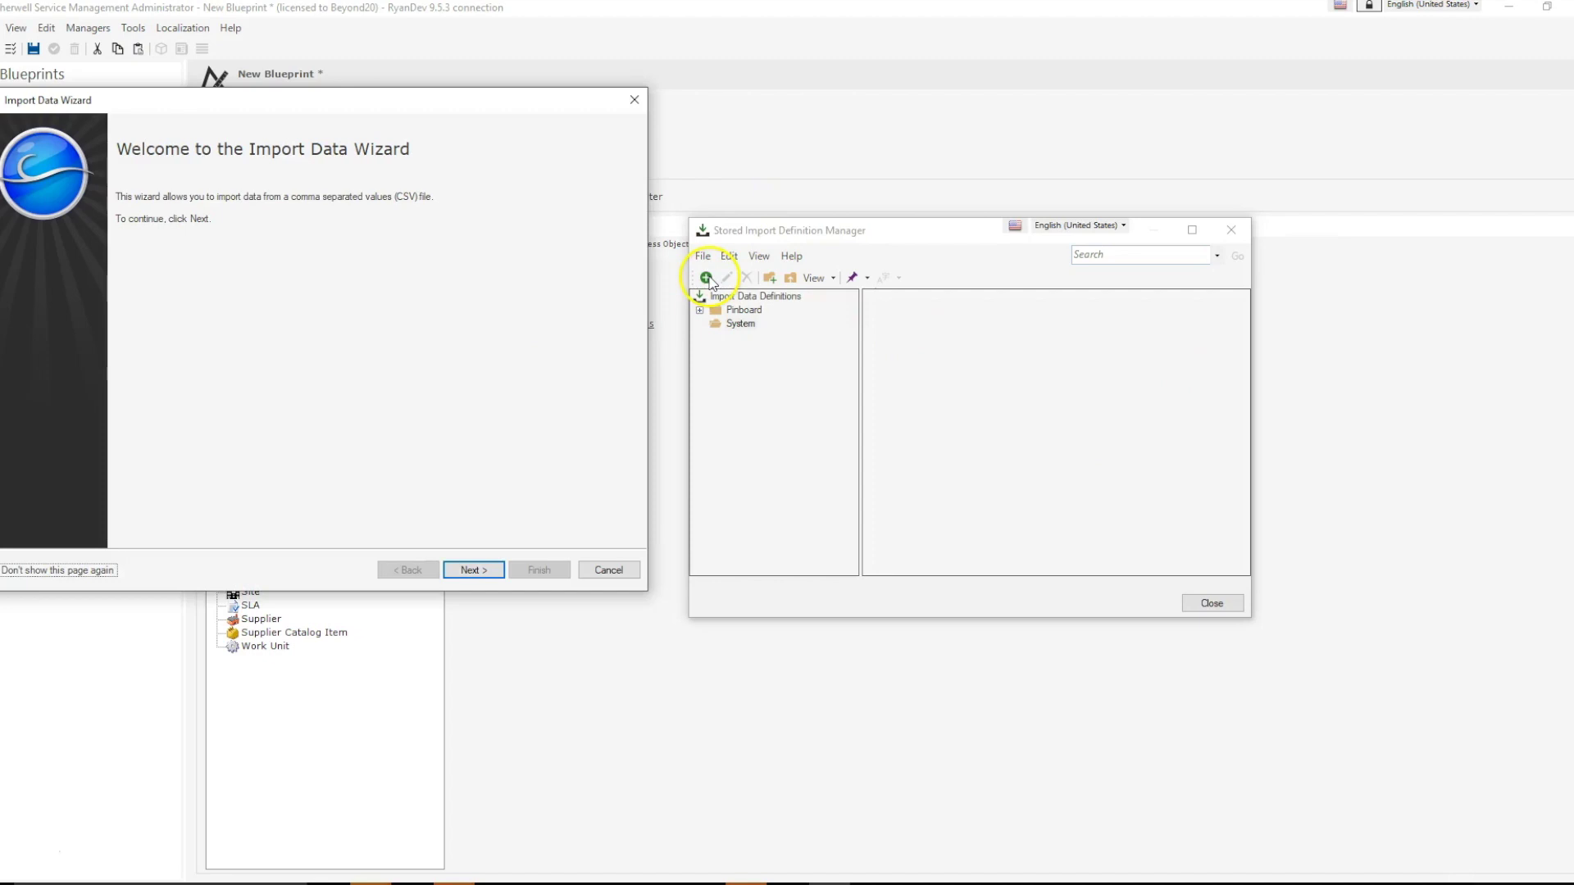
click(473, 571)
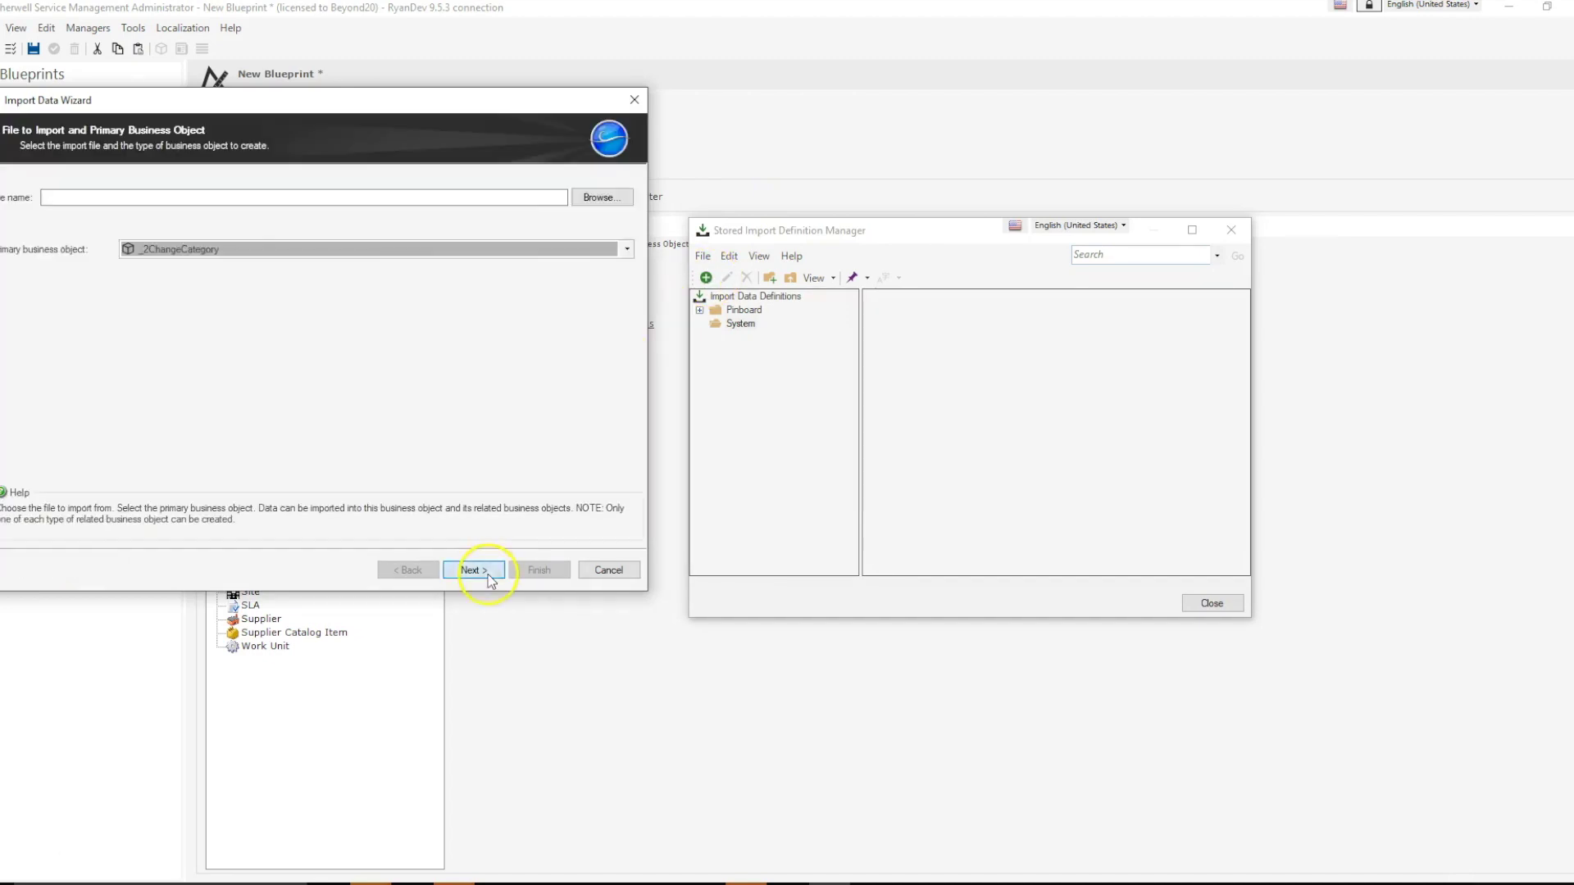
click(601, 199)
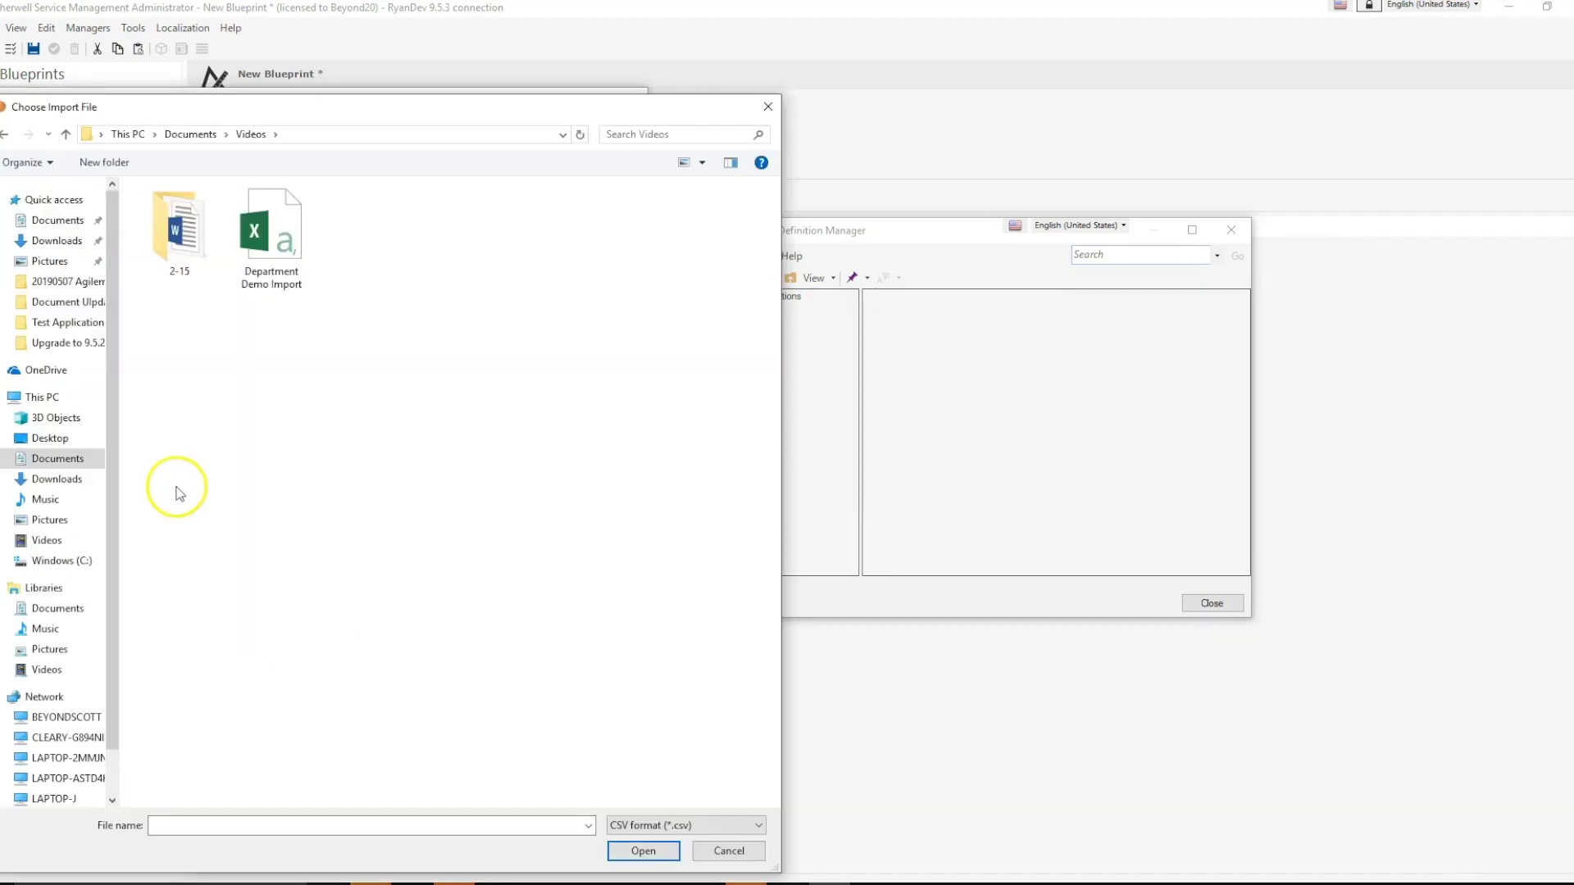
click(281, 242)
click(643, 850)
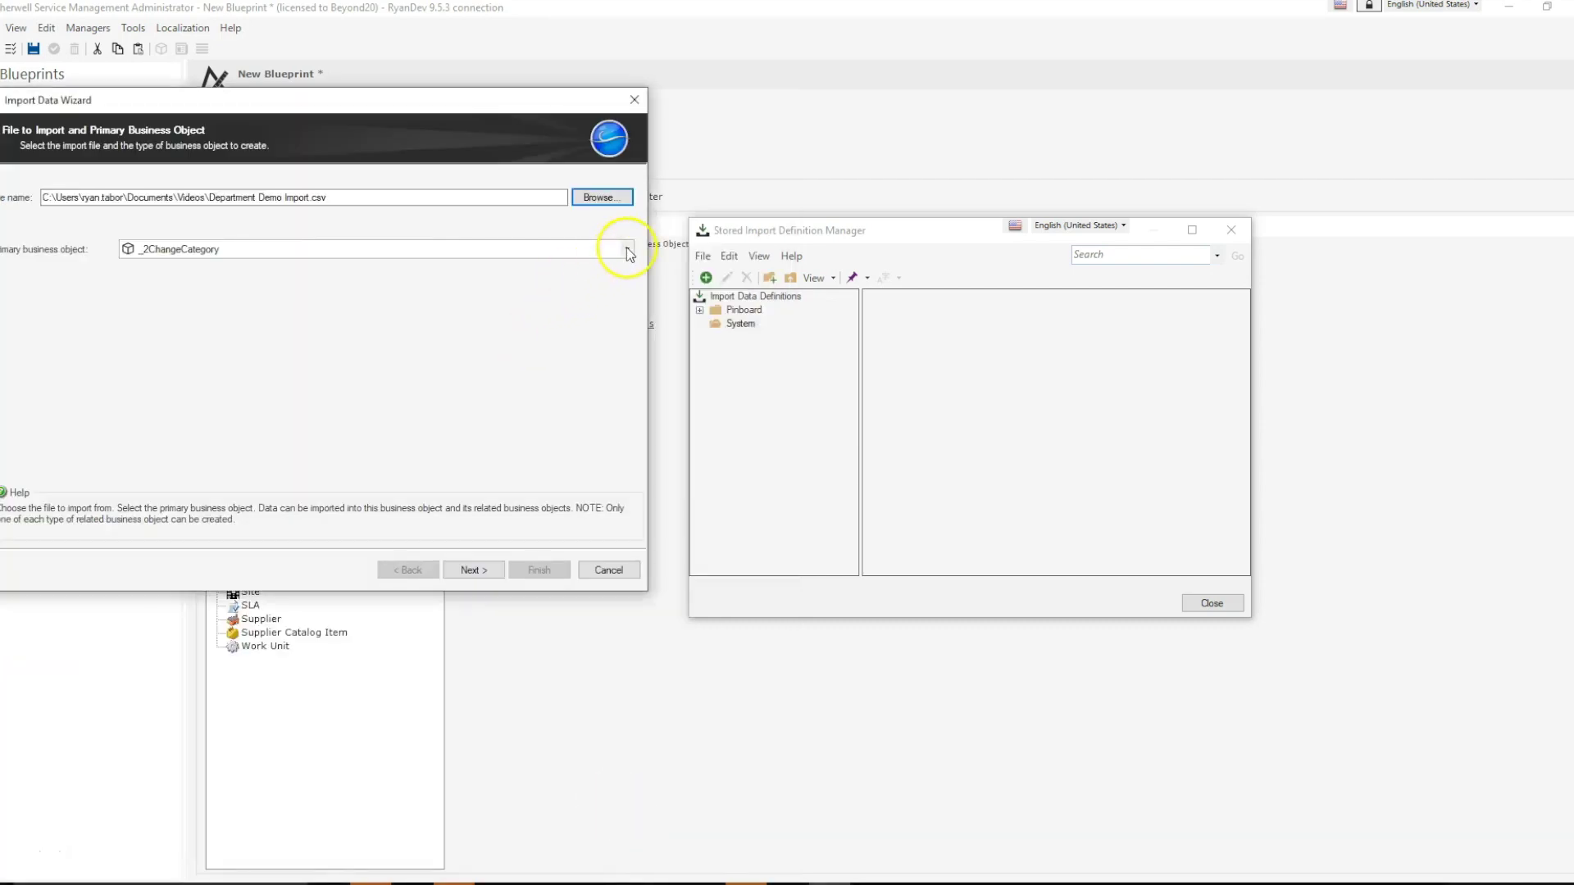
Set Department as the import's primary business object and accept the wizard's following pages up to the import name
click(627, 250)
drag(625, 307, 625, 405)
click(200, 496)
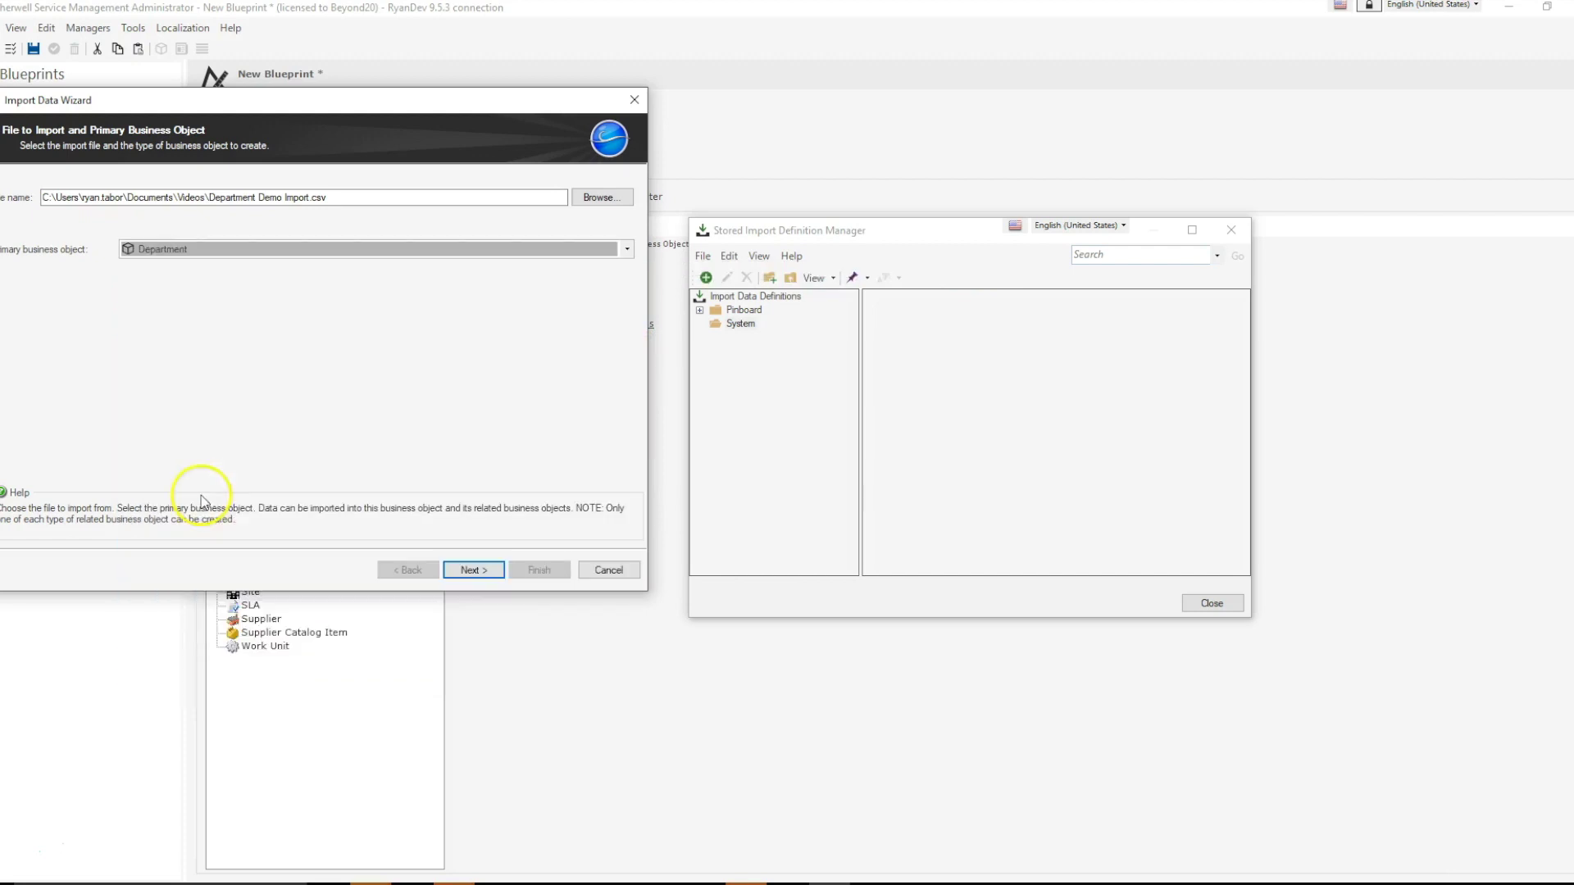
click(475, 572)
click(475, 572)
key(Return)
key(Return)
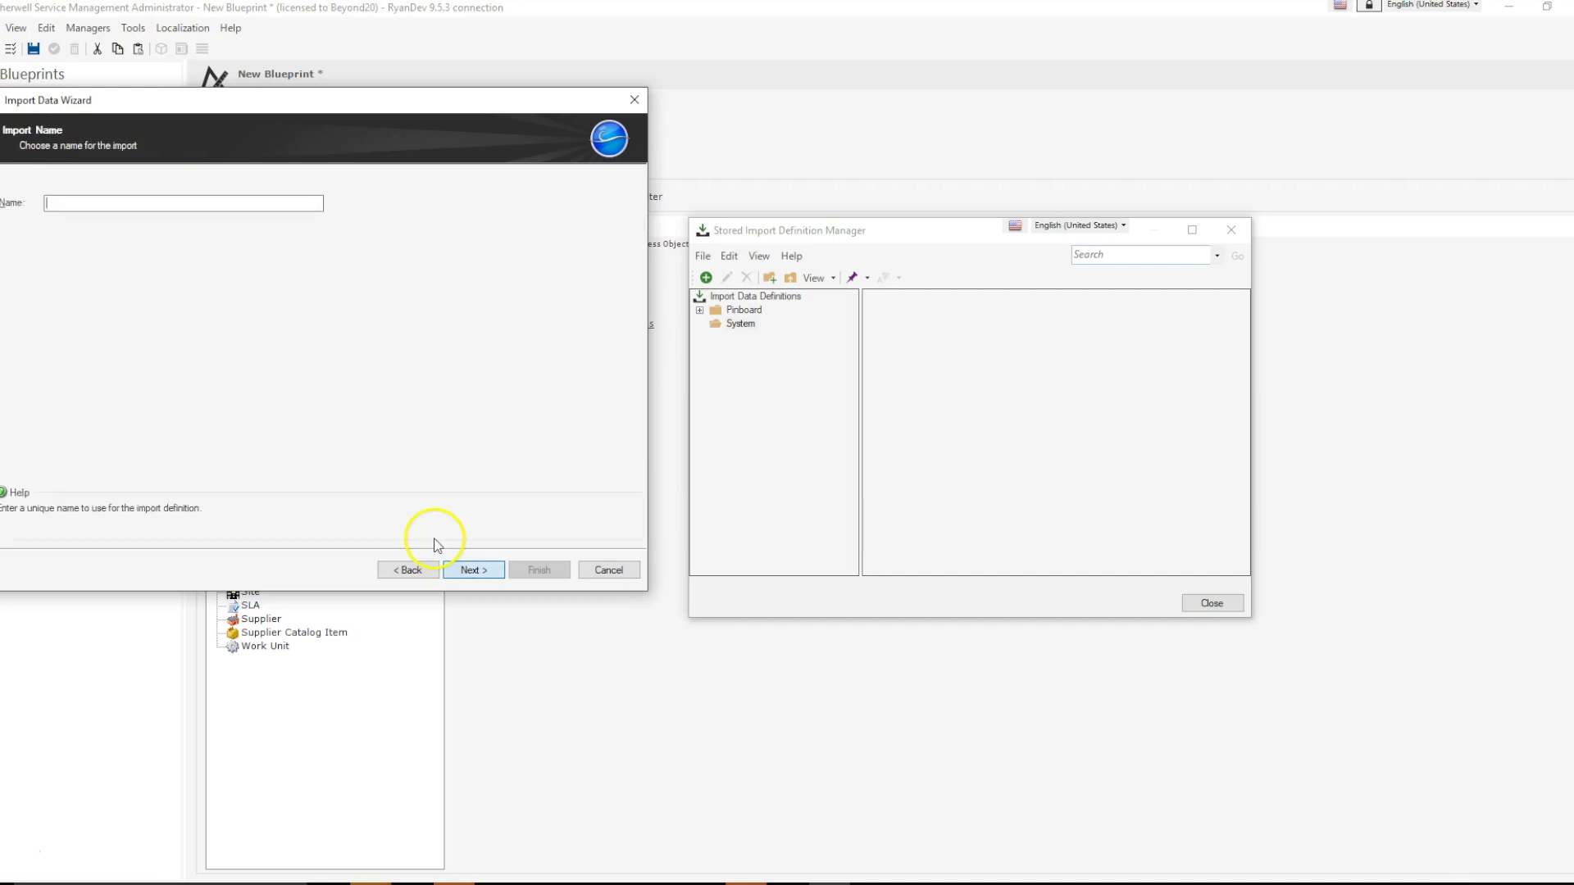
Name the import Department CSV Import, finish the wizard and close the Stored Import Definition Manager
text(Department CSV Import)
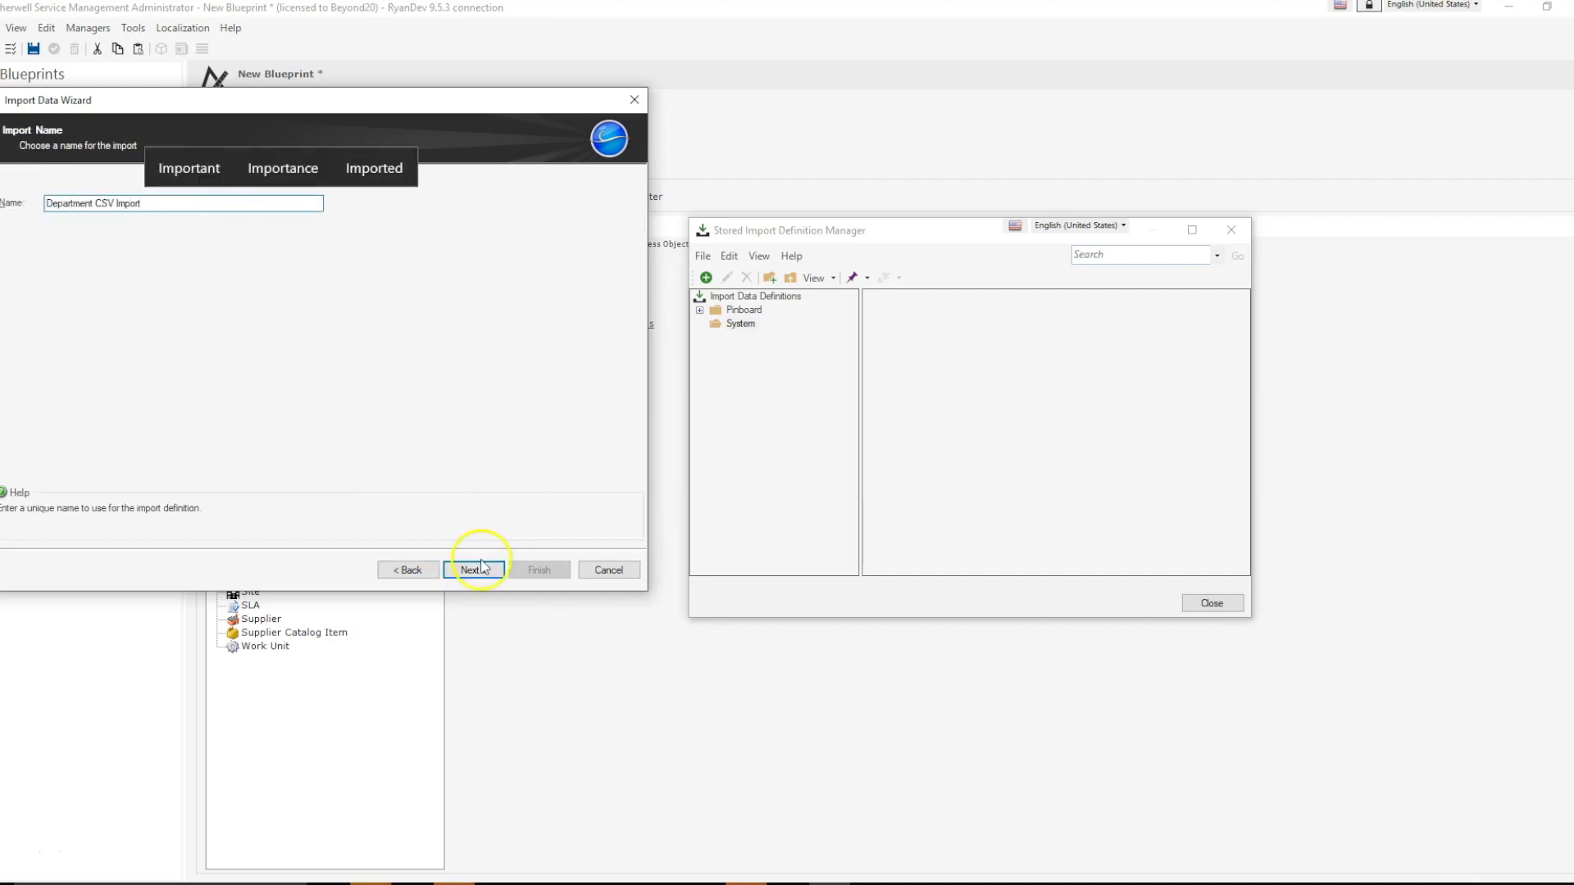
click(481, 567)
click(539, 568)
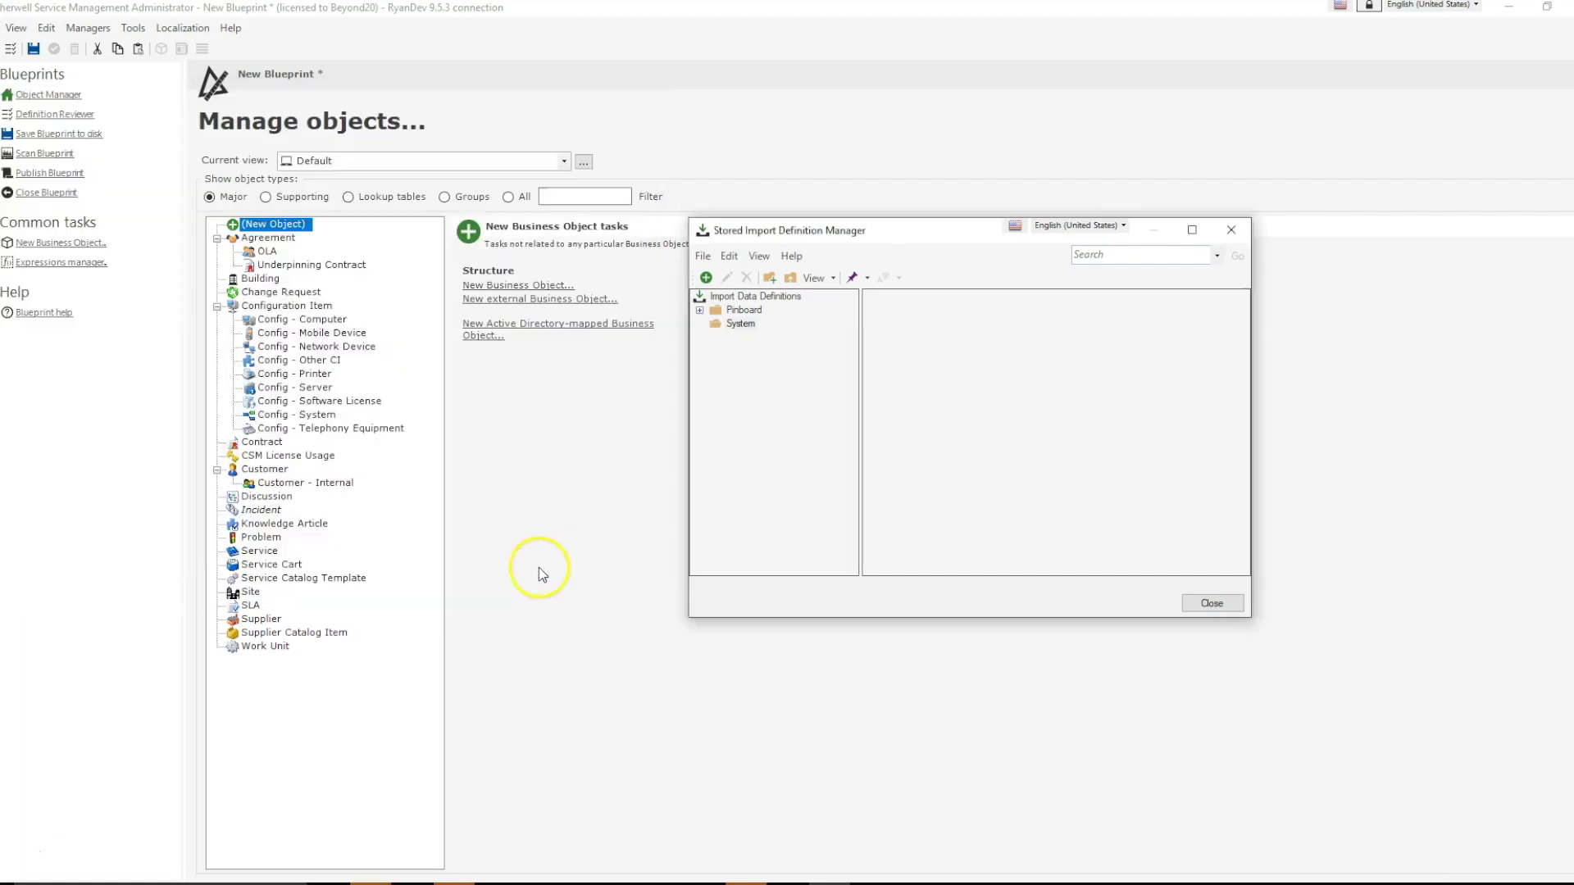
click(1211, 601)
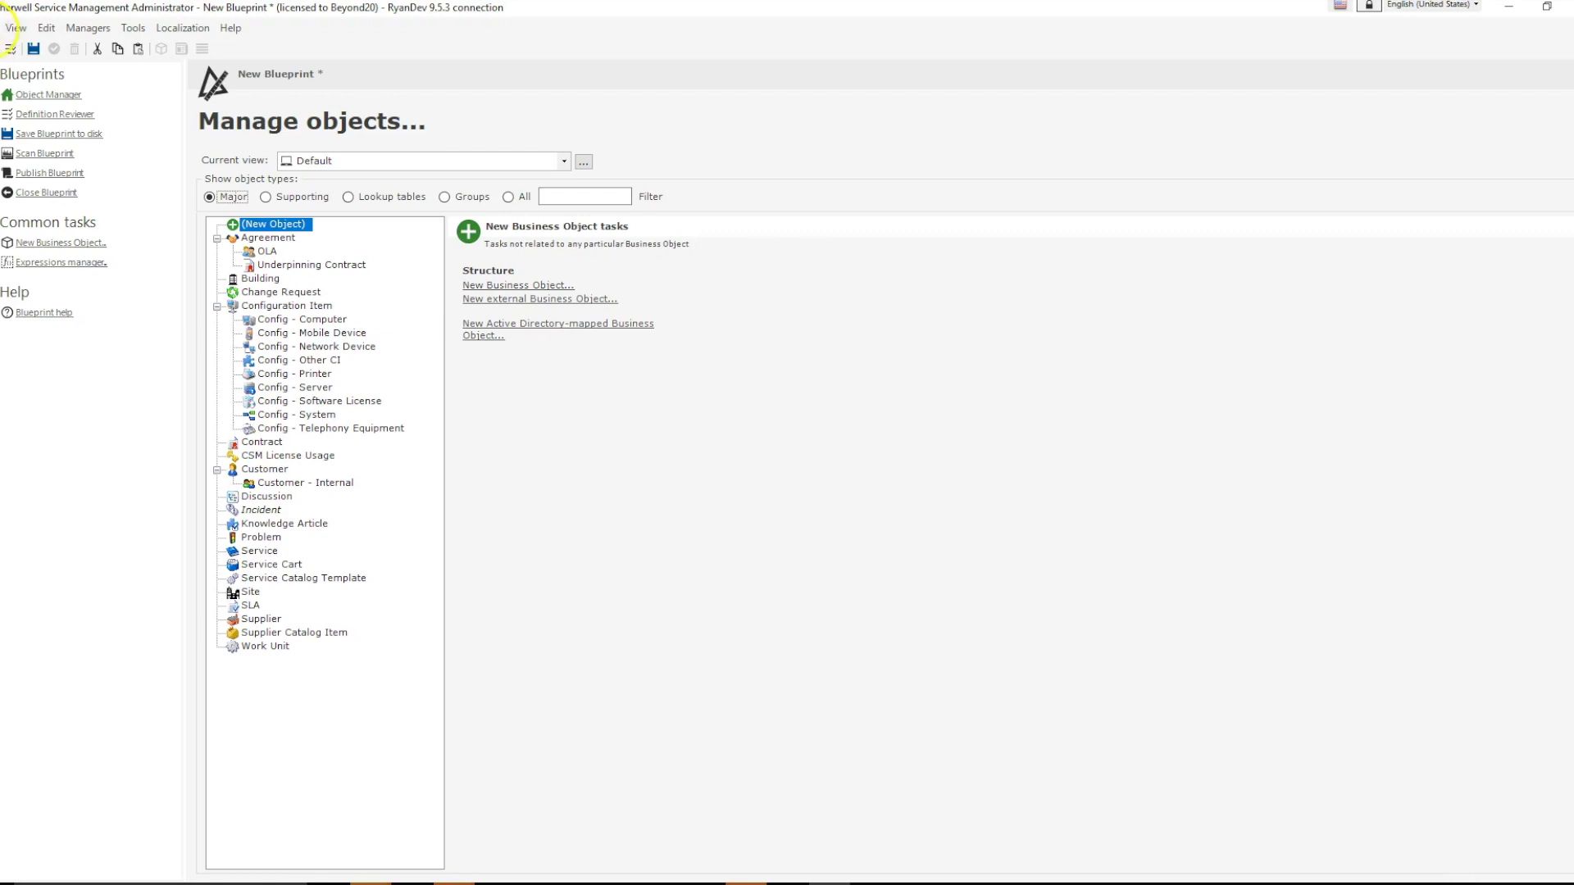
Open the list of blueprint changes and expand the unassociated and Incident categories to examine every changed definition
click(7, 24)
click(54, 148)
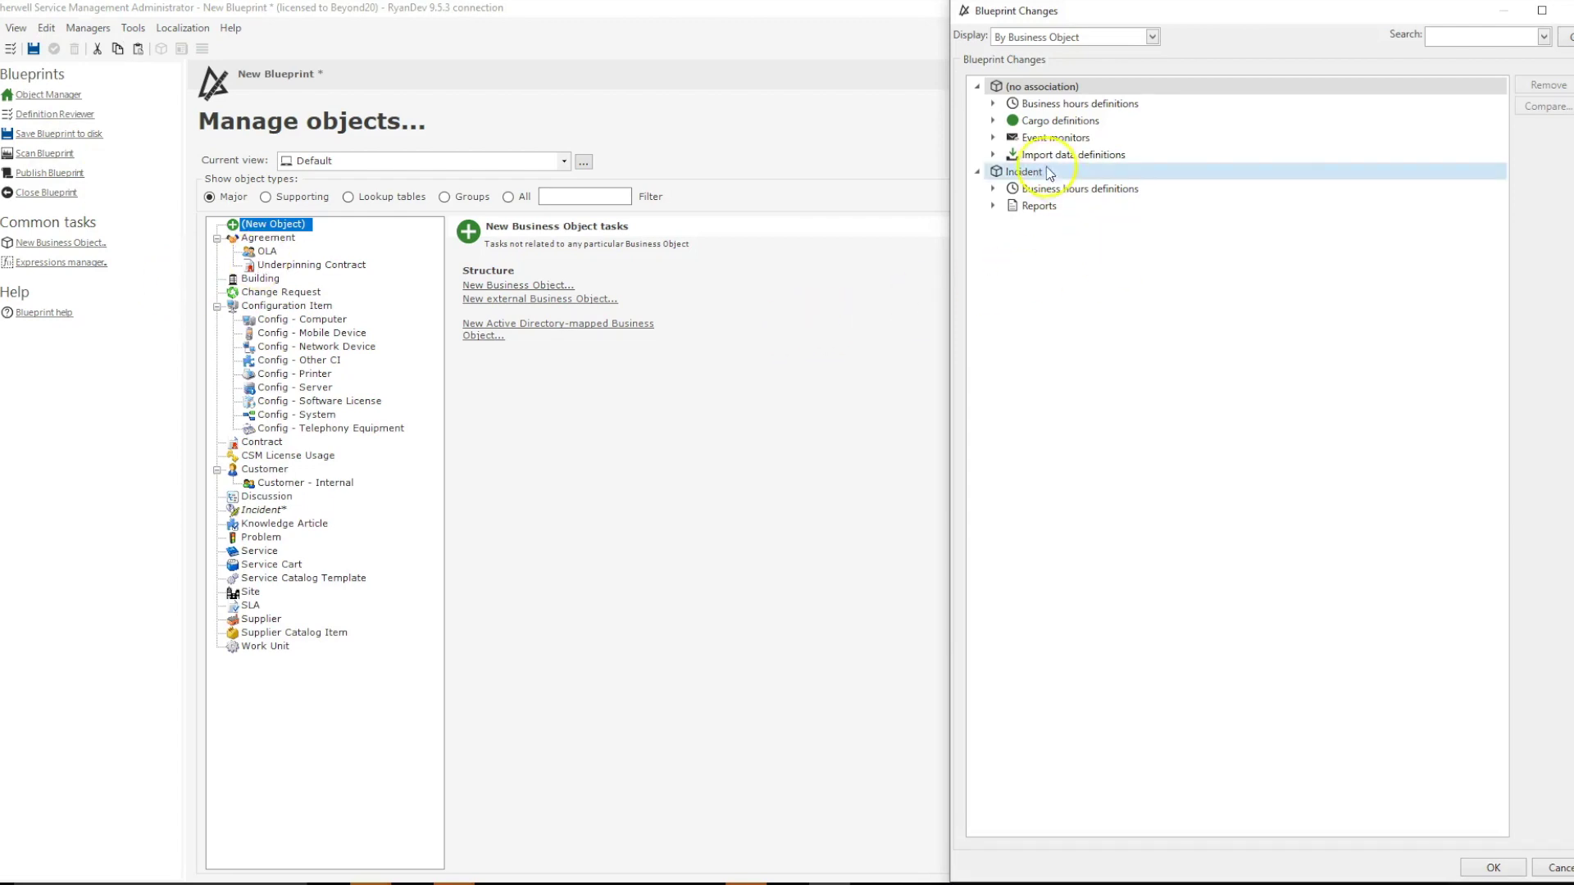
click(993, 104)
click(1009, 121)
click(992, 154)
click(993, 189)
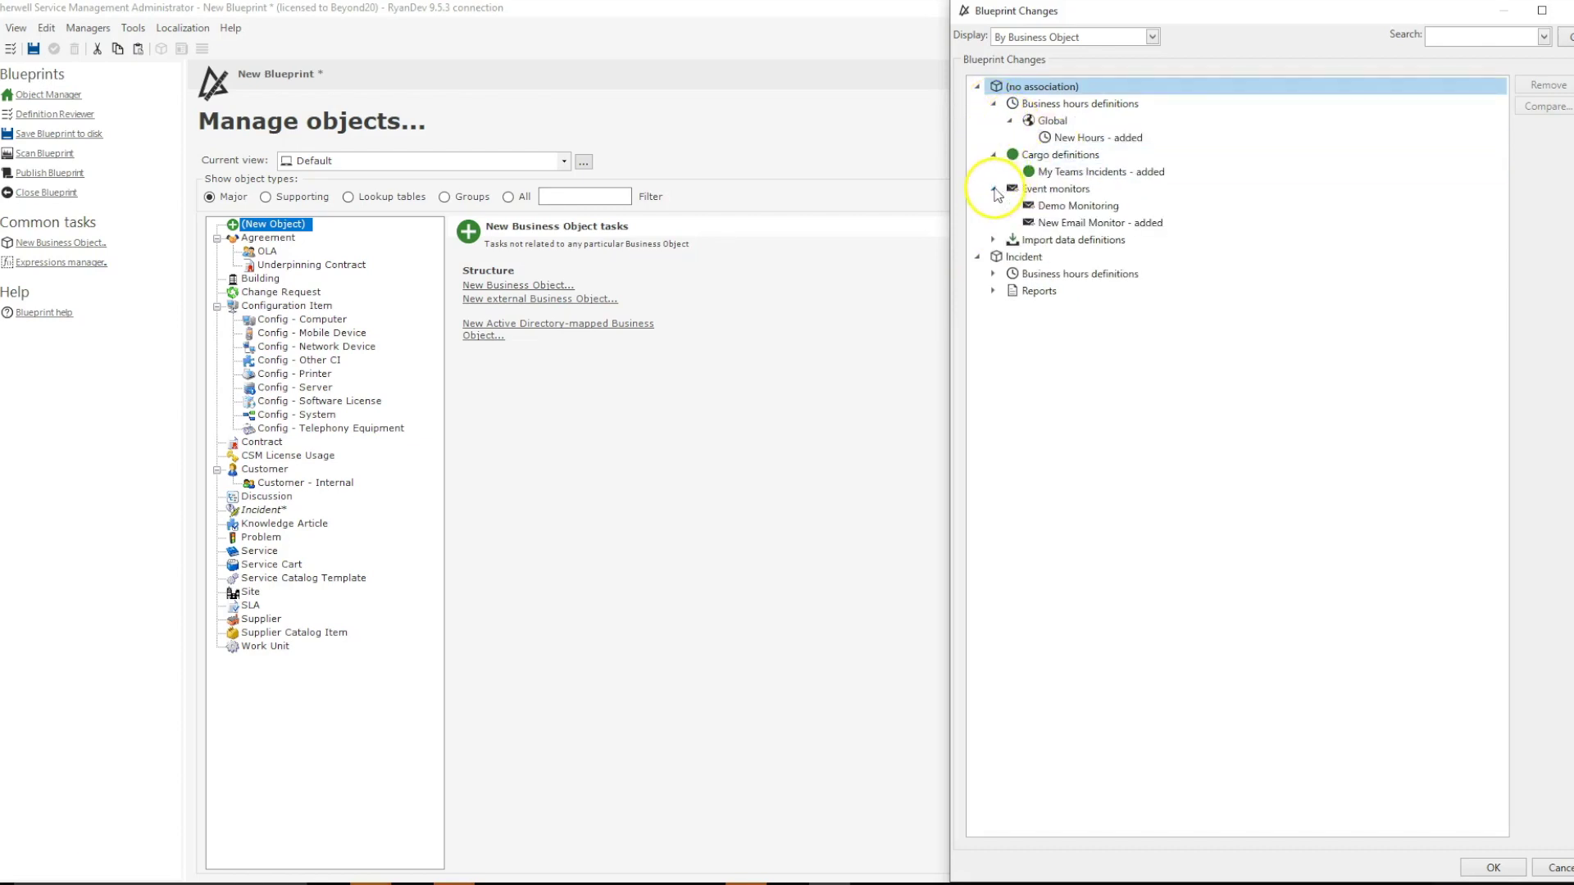
click(992, 239)
click(993, 291)
click(1009, 307)
click(993, 343)
click(1009, 359)
drag(1178, 37, 1057, 38)
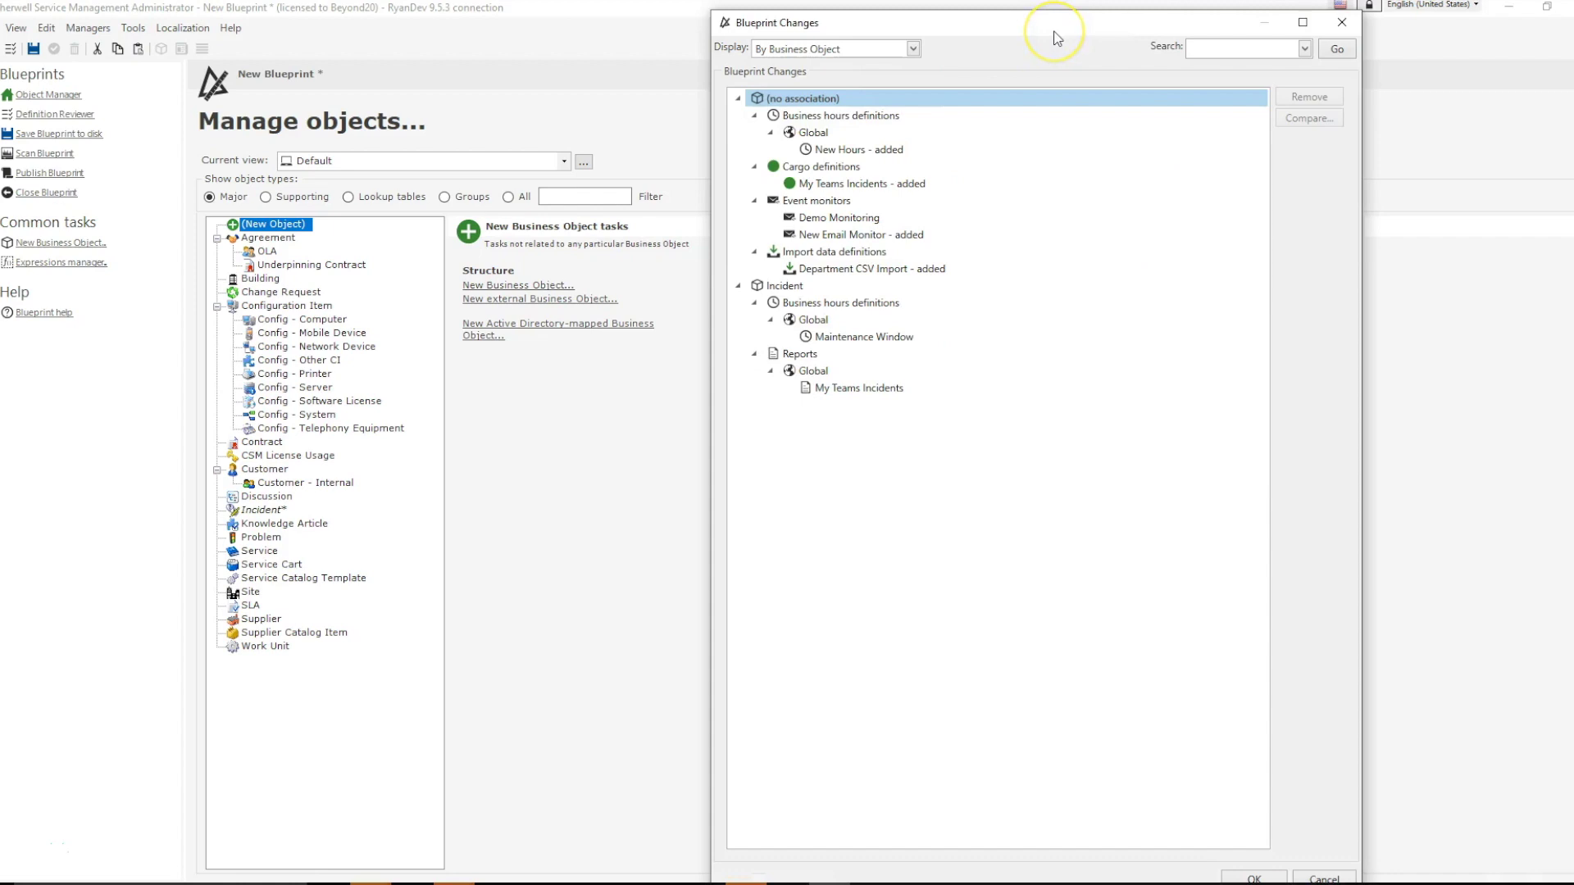